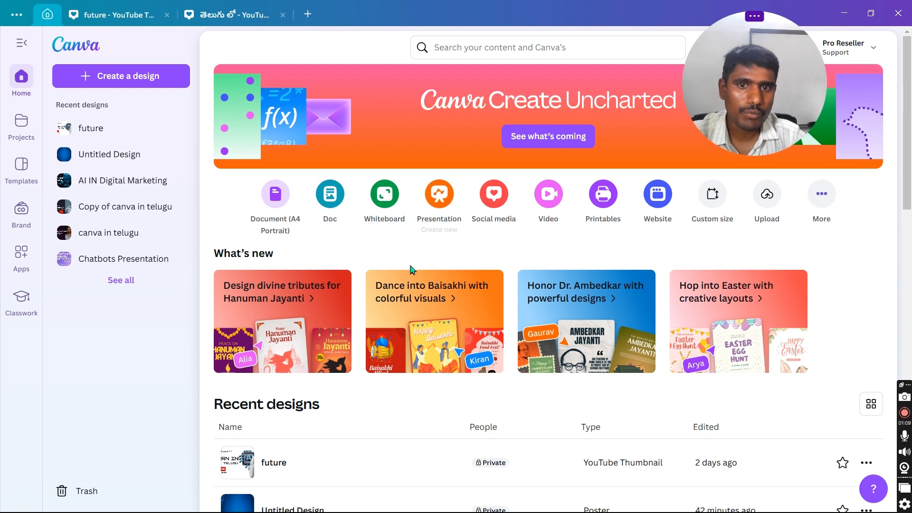
Open the STONE AGE poster from the recent designs to examine it, and close it again
scroll(341, 441, down, 1)
scroll(341, 440, down, 9)
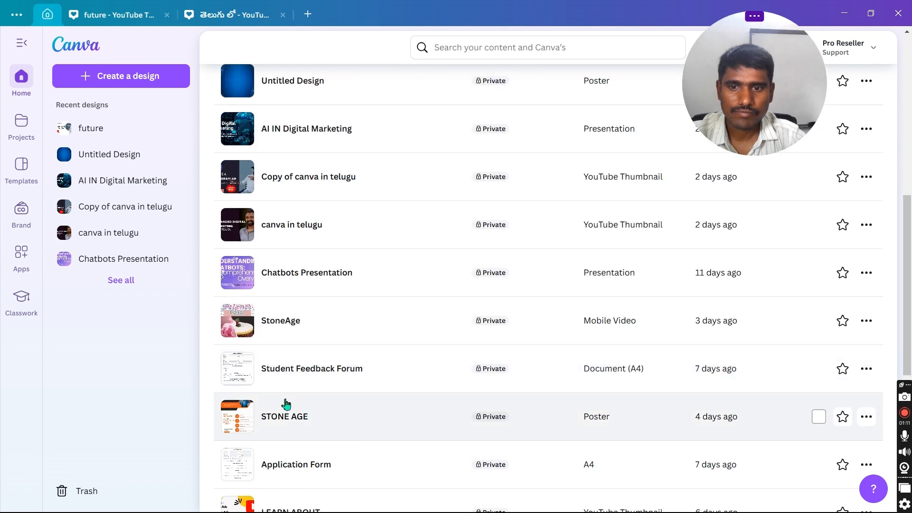
click(284, 420)
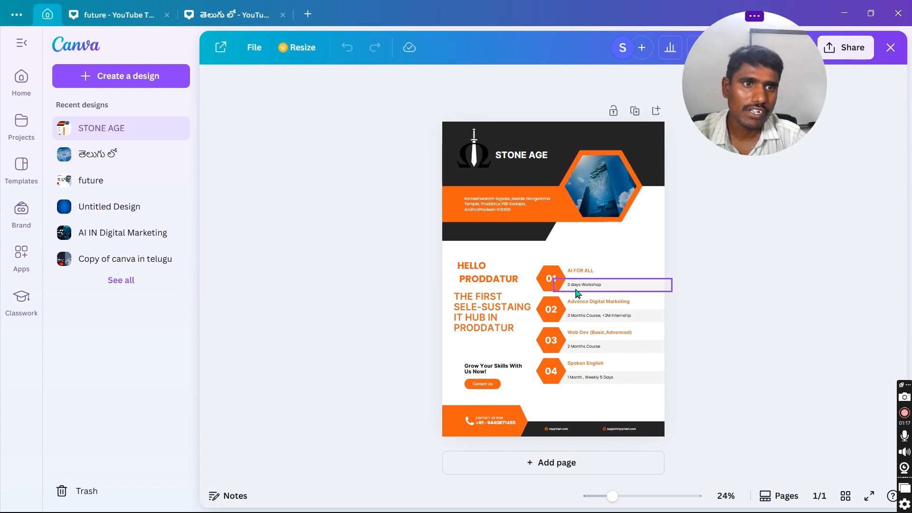
click(894, 49)
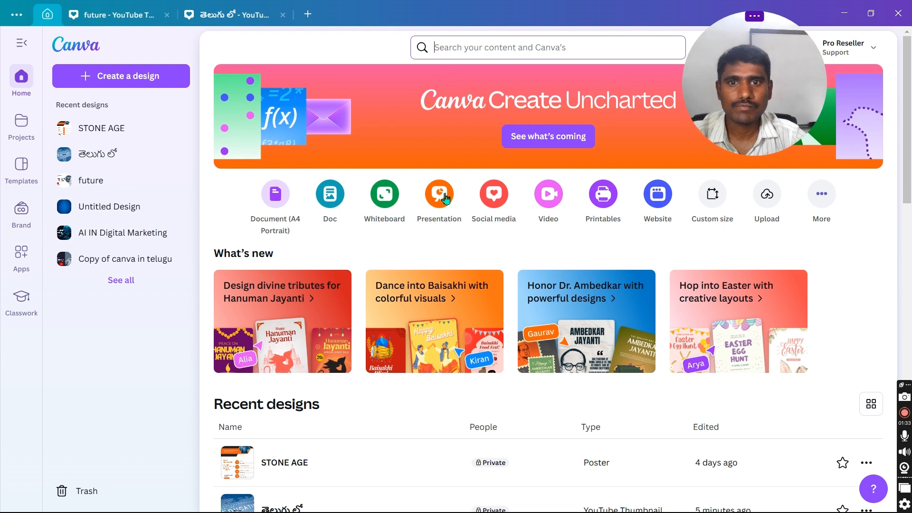
Create a new blank YouTube Thumbnail design, finding the format by searching for "youtube"
click(149, 82)
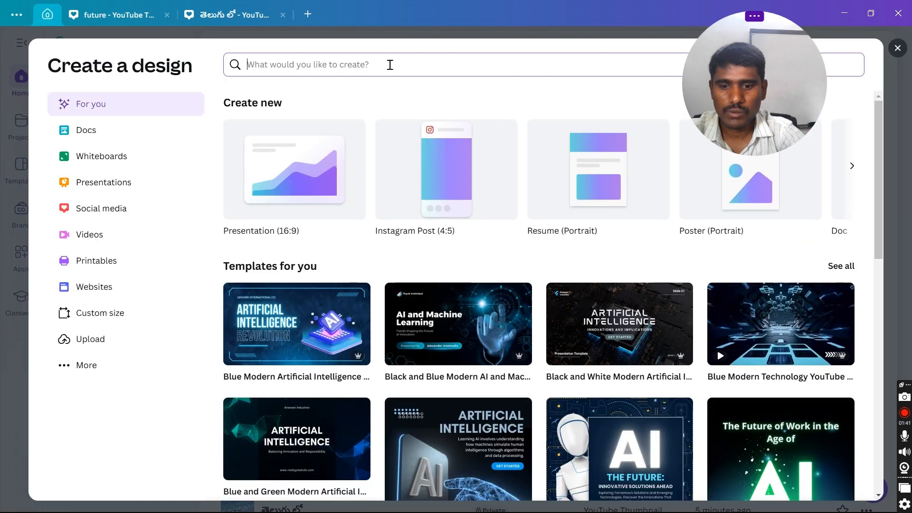
text(youtube)
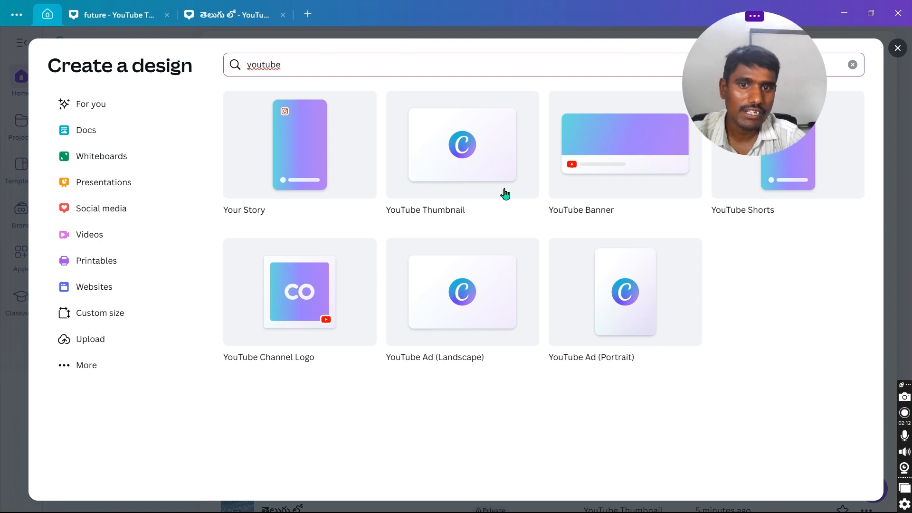
click(463, 160)
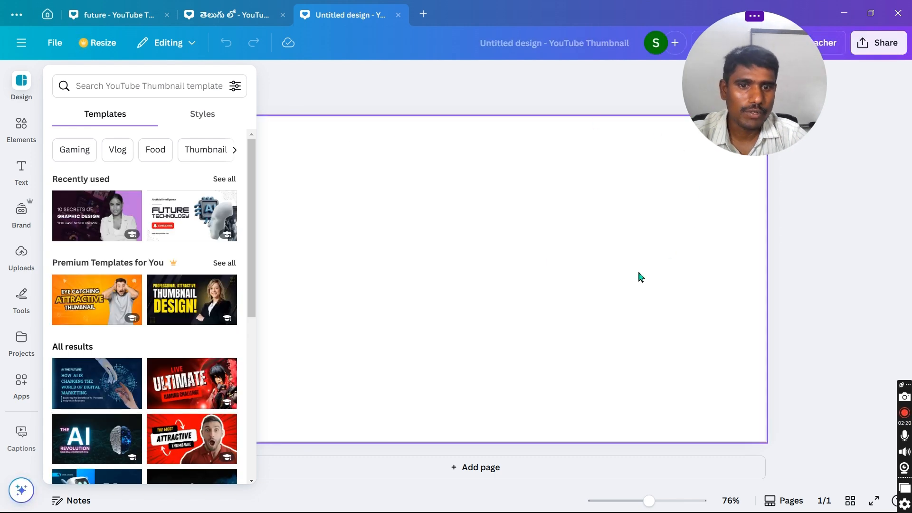
click(443, 267)
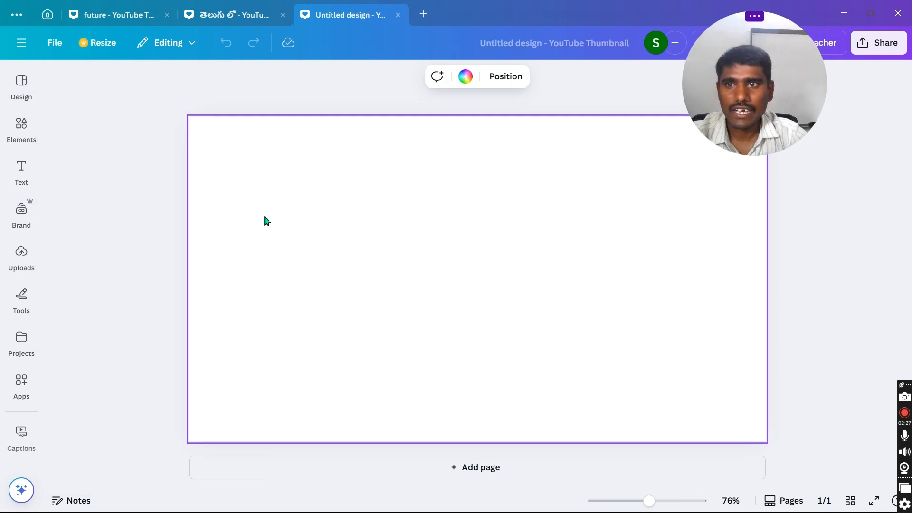
Browse the available YouTube thumbnail templates for design ideas
click(21, 95)
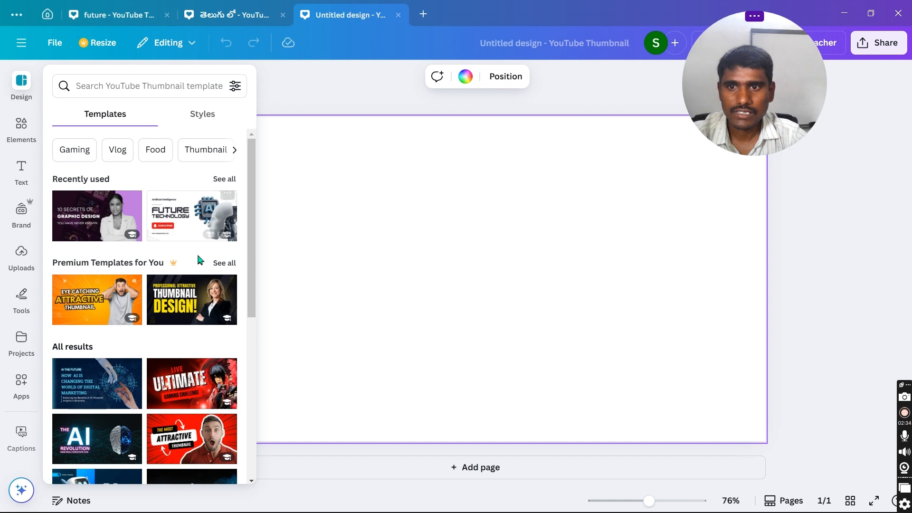
scroll(199, 259, down, 3)
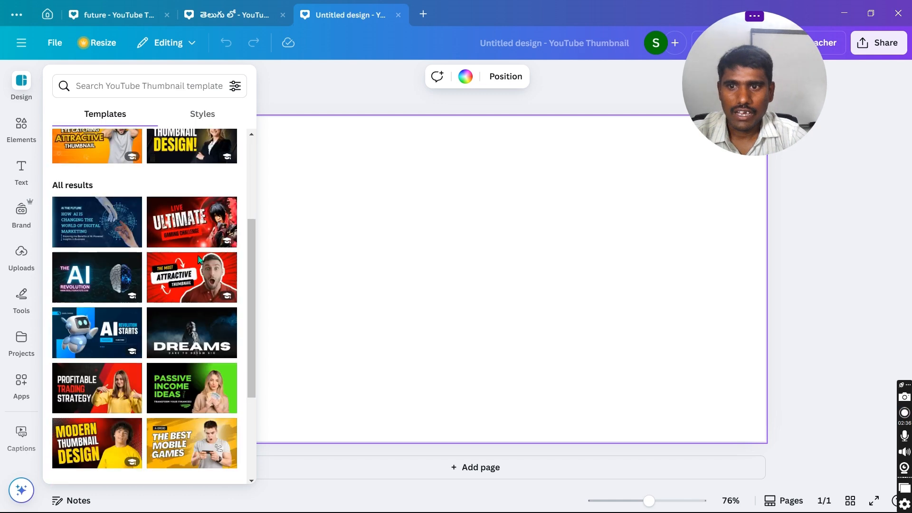
scroll(198, 259, down, 5)
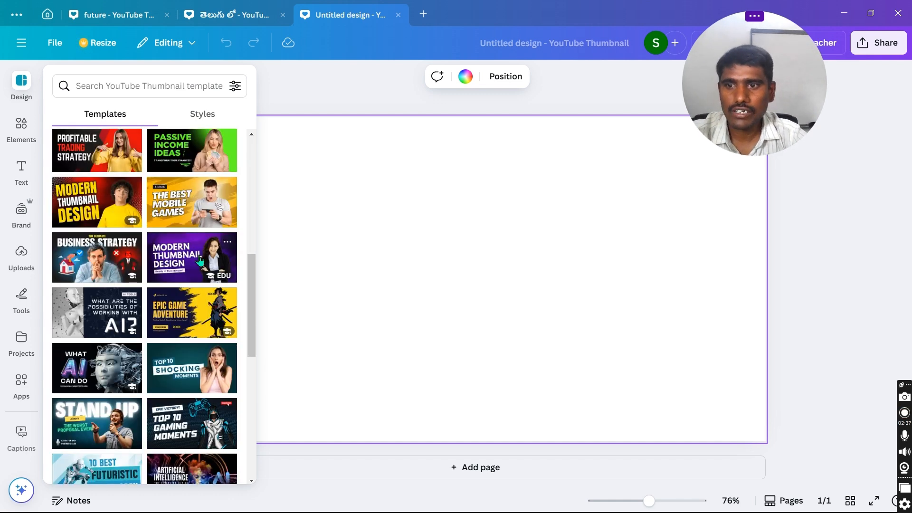
scroll(199, 260, down, 6)
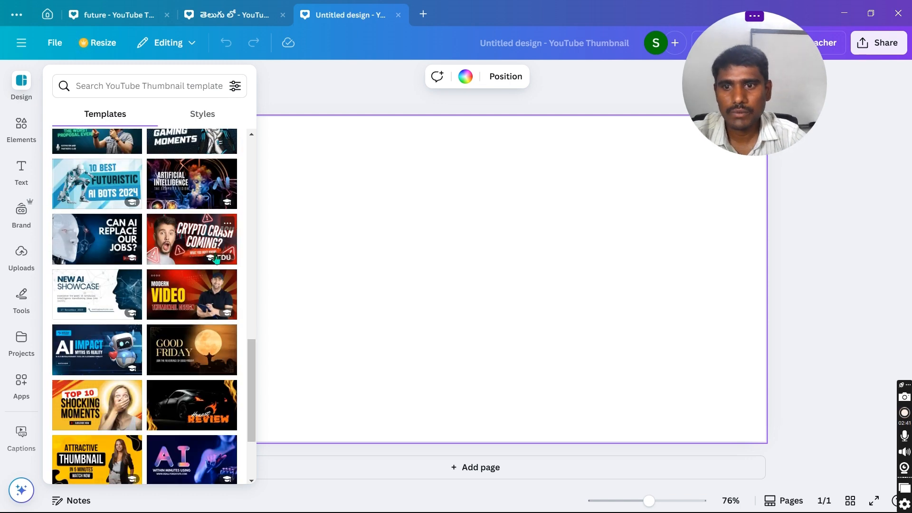
scroll(199, 310, down, 2)
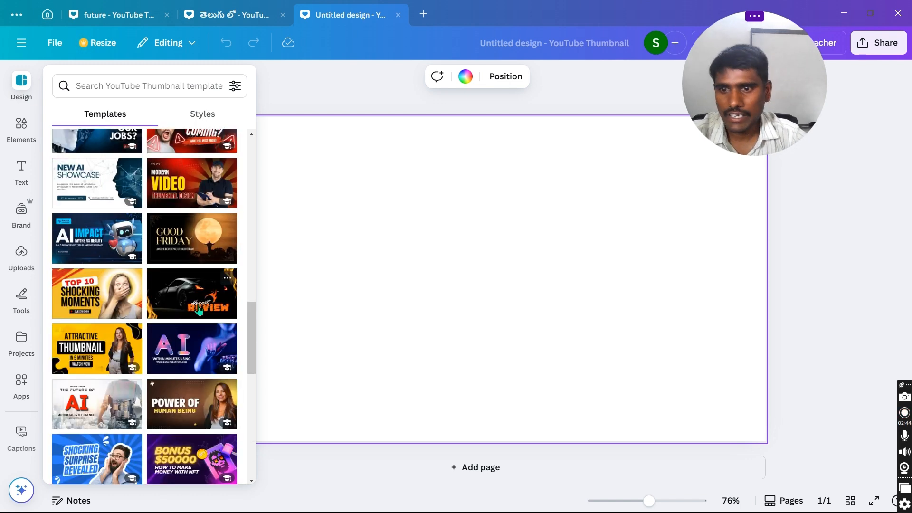
scroll(198, 311, down, 3)
scroll(199, 310, down, 5)
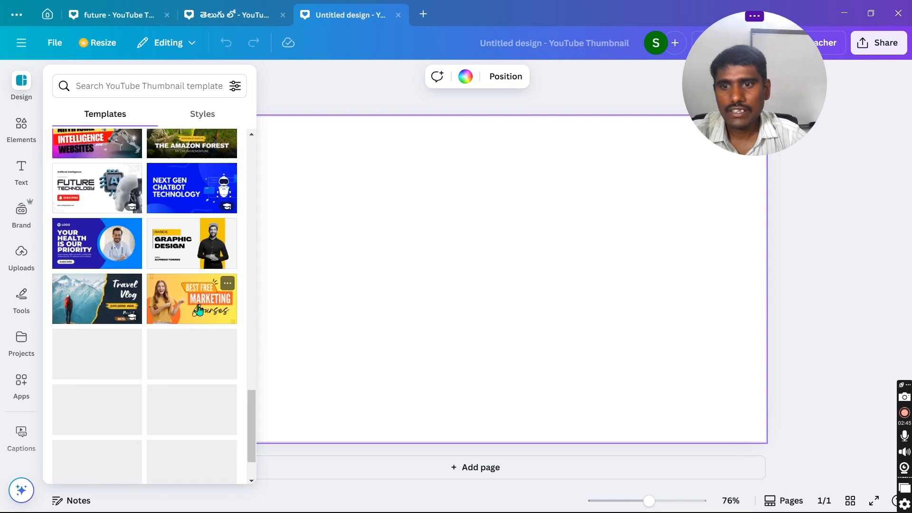
scroll(199, 310, down, 5)
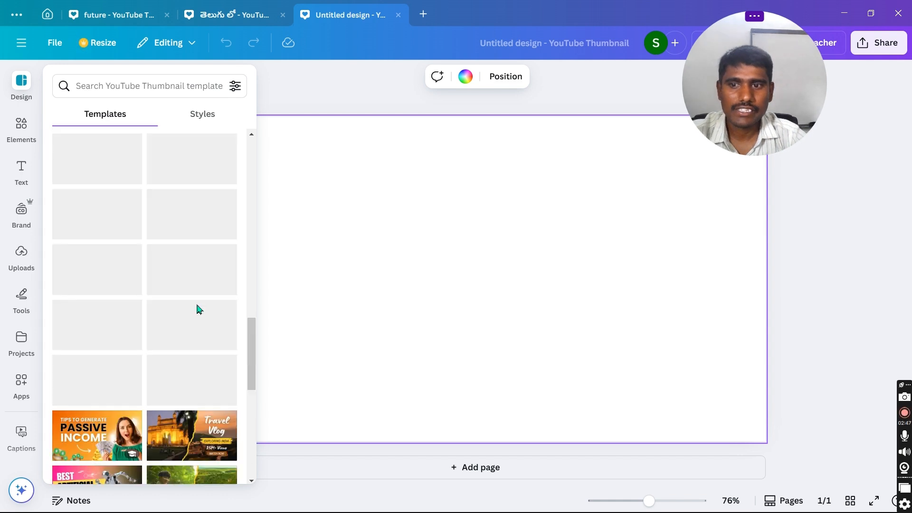
scroll(199, 310, up, 15)
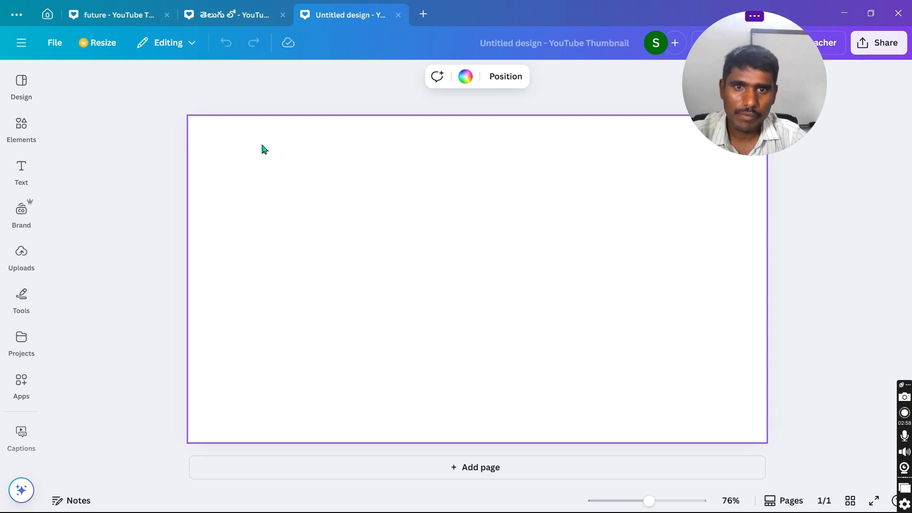
mouse_move(33, 98)
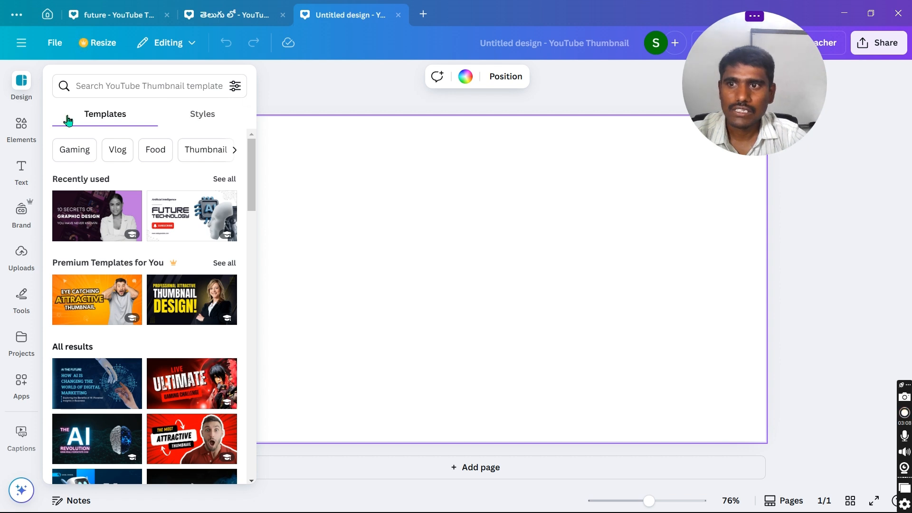
Look through the suggested element keywords, search the elements for "Ai" and list all matching photos
click(30, 130)
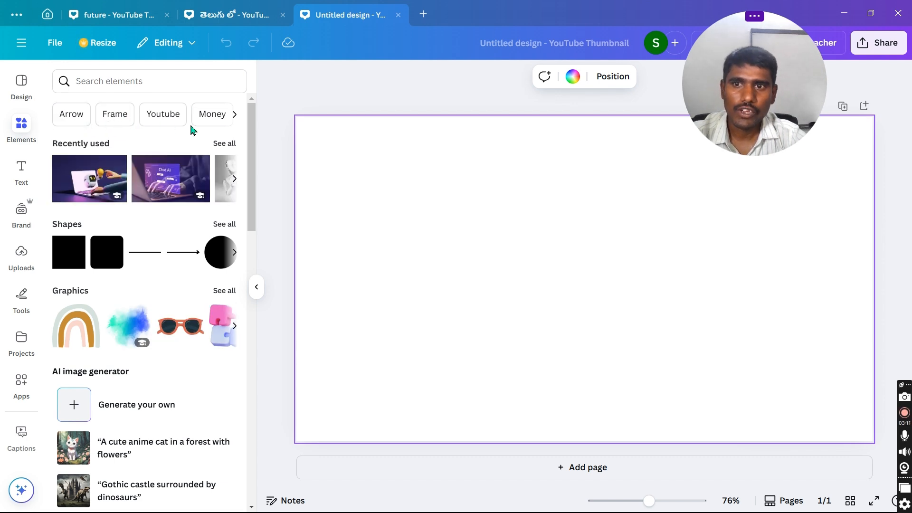
click(235, 117)
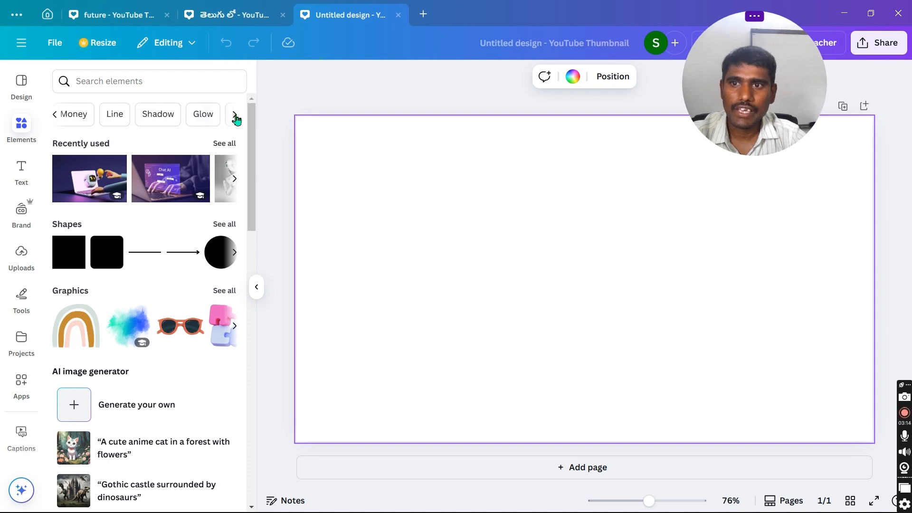
click(235, 117)
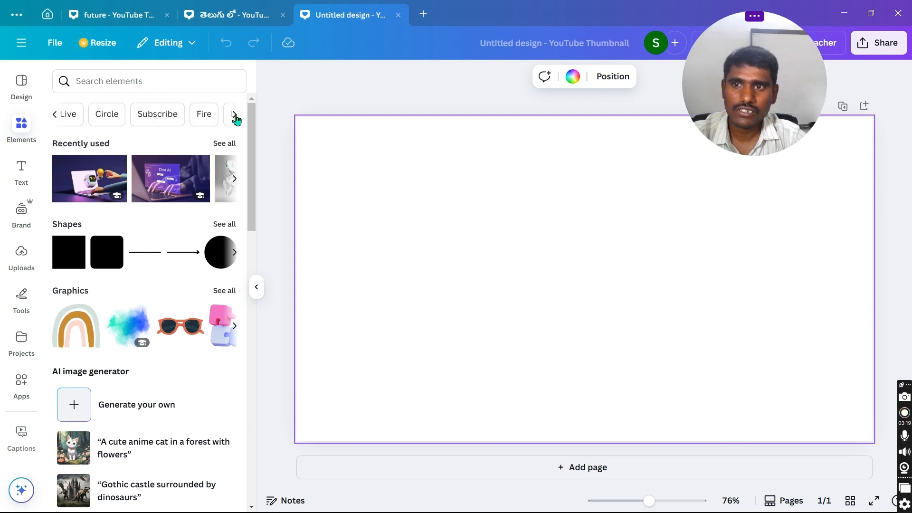
click(235, 117)
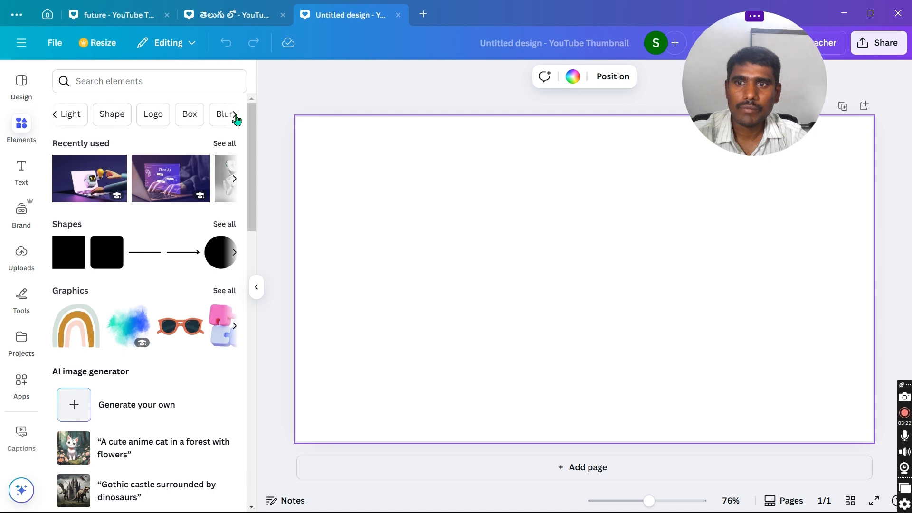
click(235, 117)
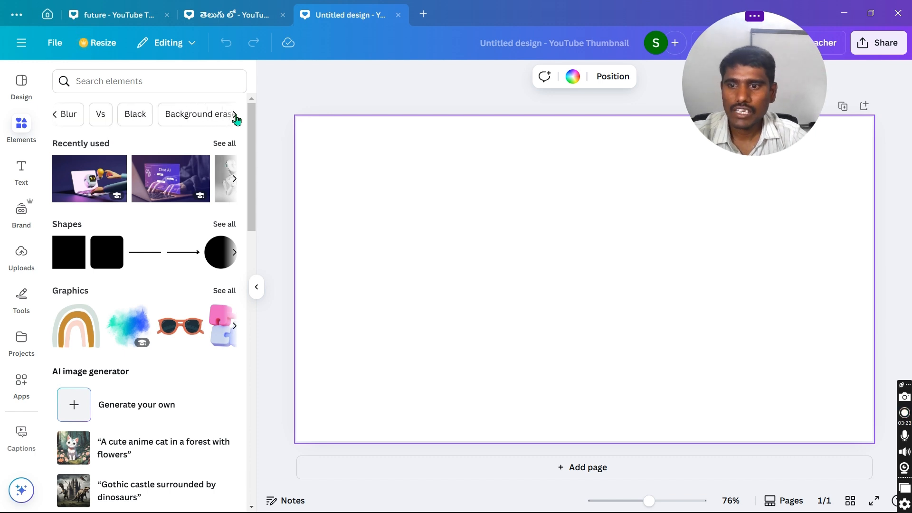
click(141, 85)
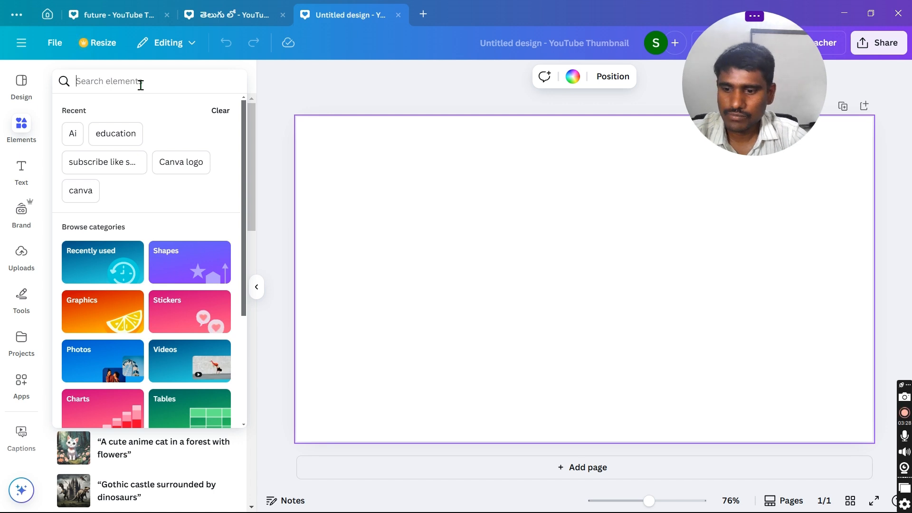
text(ai)
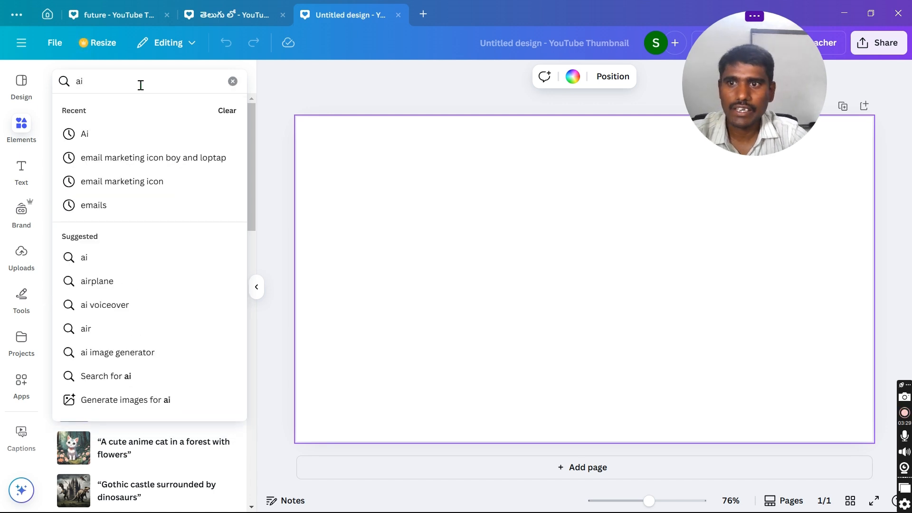
click(90, 136)
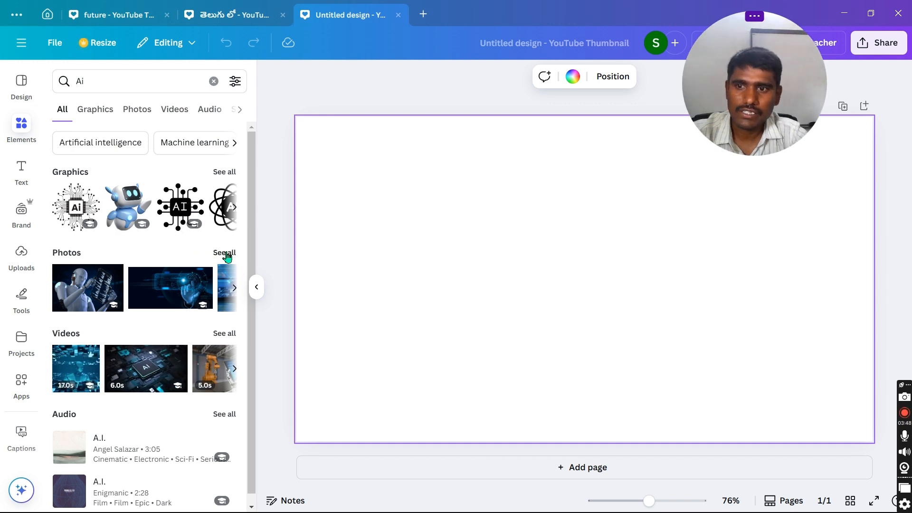
click(226, 253)
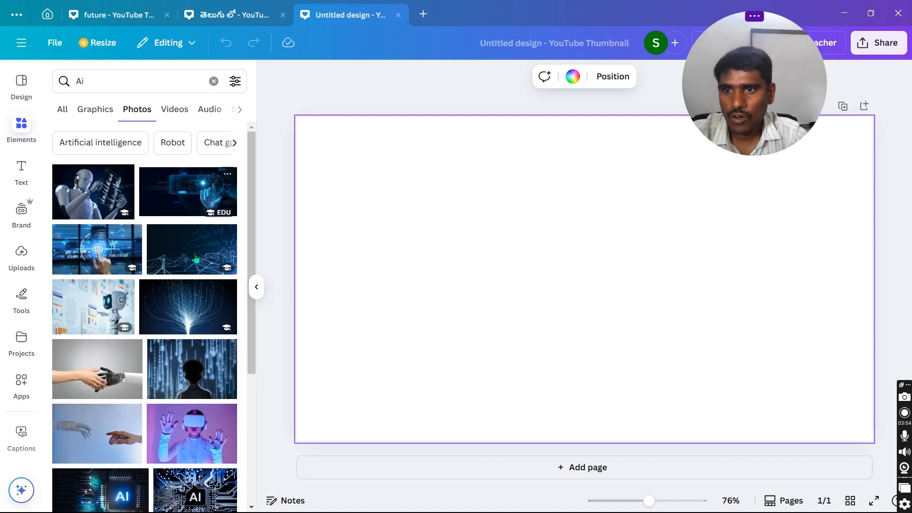
Add the blue circuit-board photo with the white AI lettering to the page and set it as the background
scroll(193, 280, down, 5)
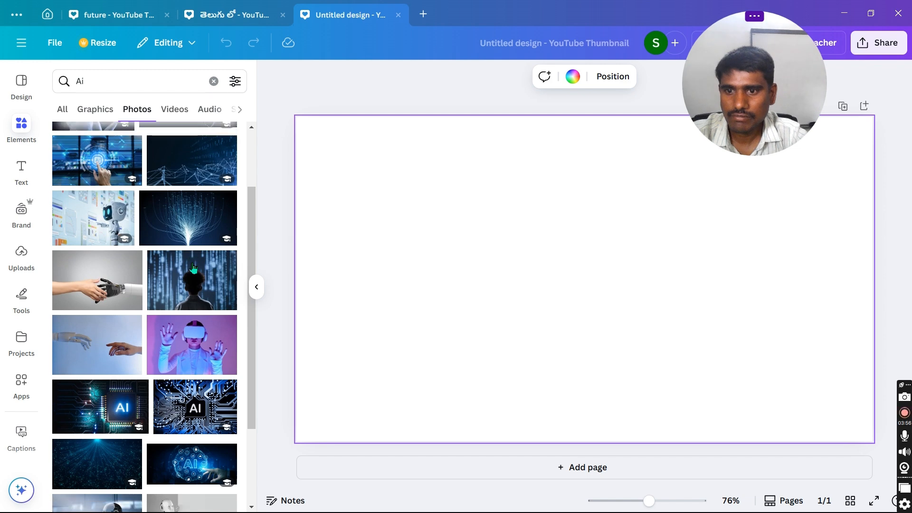
scroll(193, 269, down, 5)
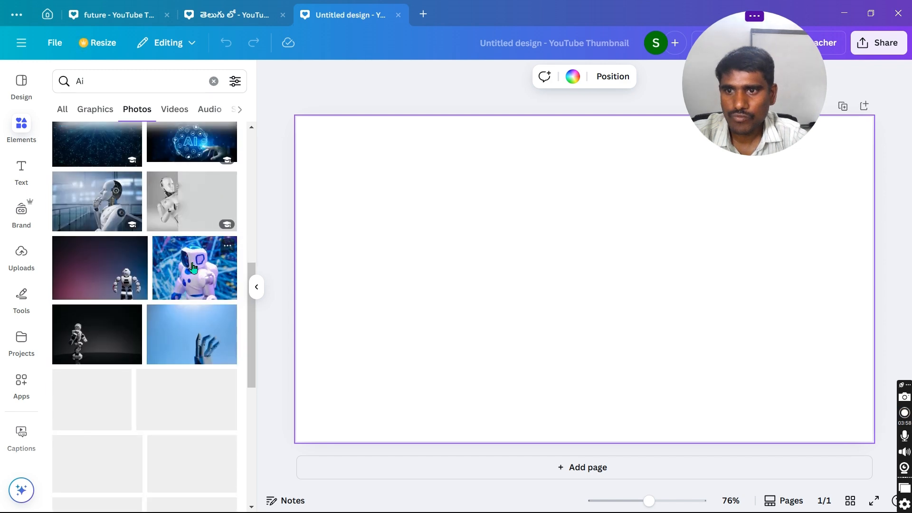
scroll(192, 267, down, 1)
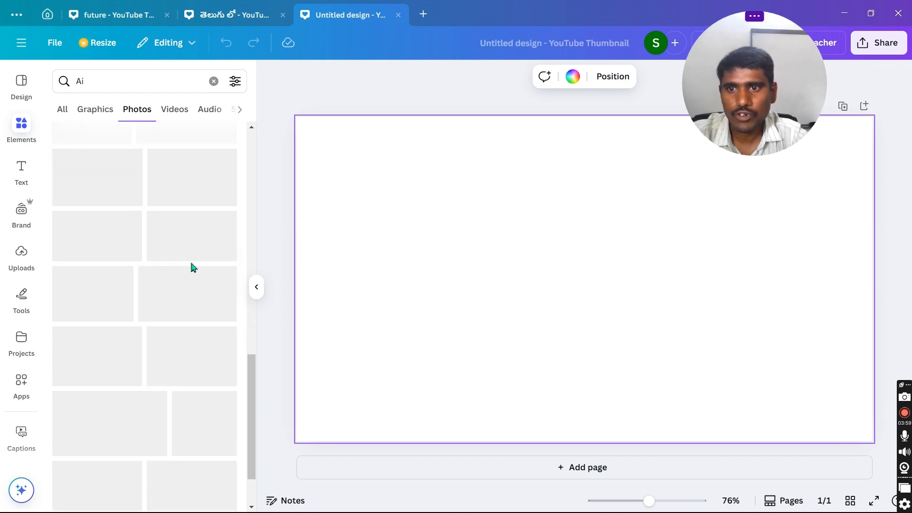
scroll(193, 268, up, 6)
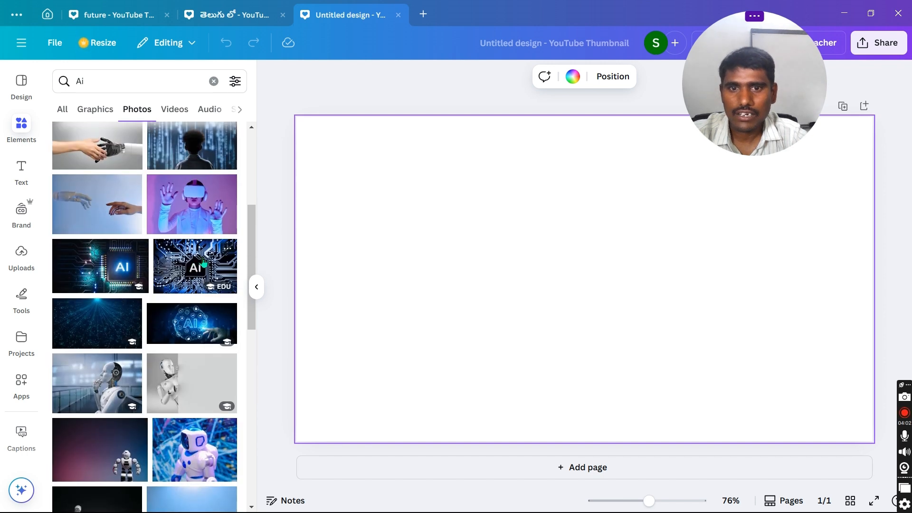
click(203, 264)
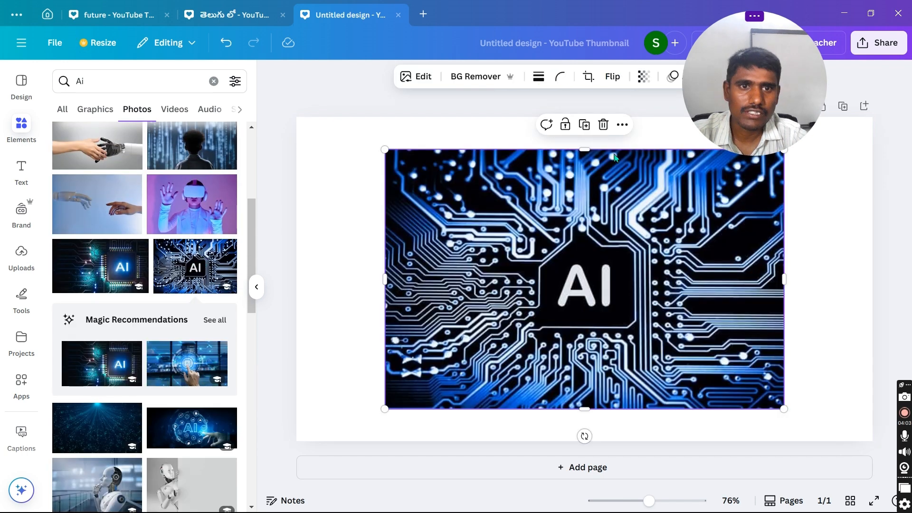
click(622, 125)
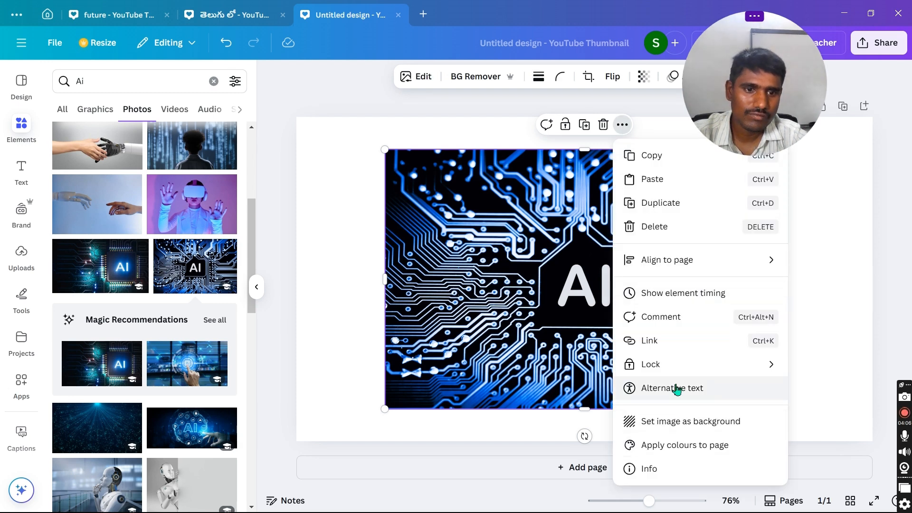
click(677, 430)
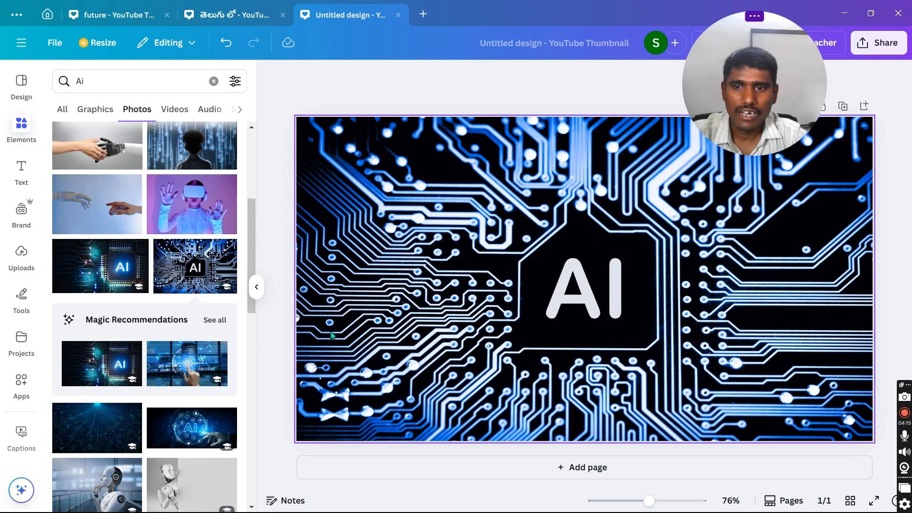
Add the photo of the white robot peeking from behind a grey wall and set it as the page background
scroll(183, 373, down, 3)
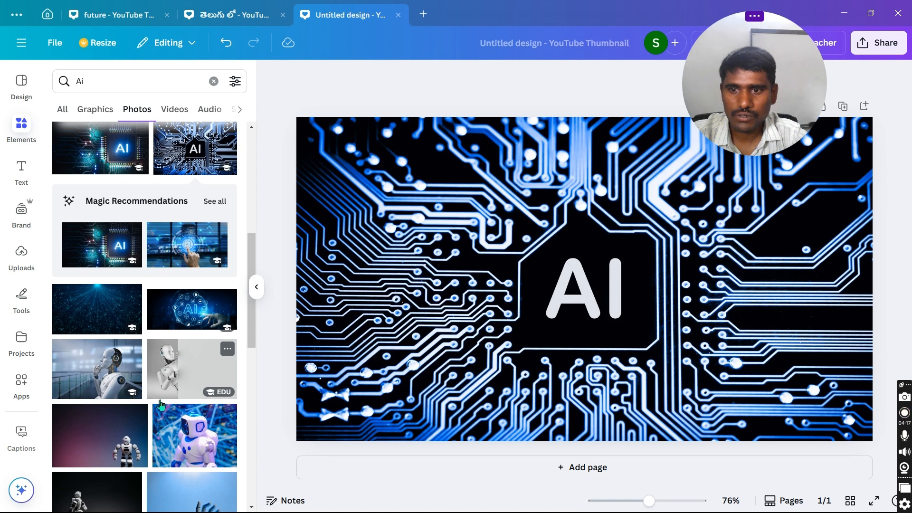
click(203, 367)
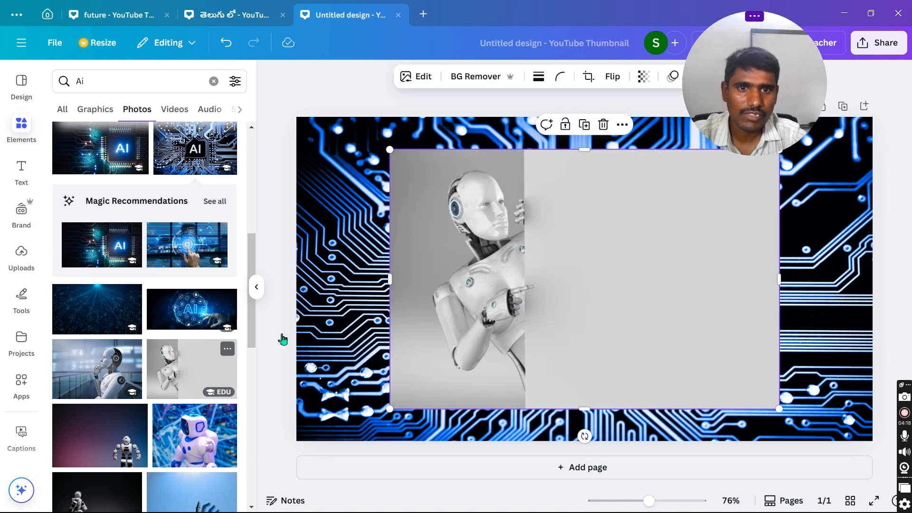
click(621, 127)
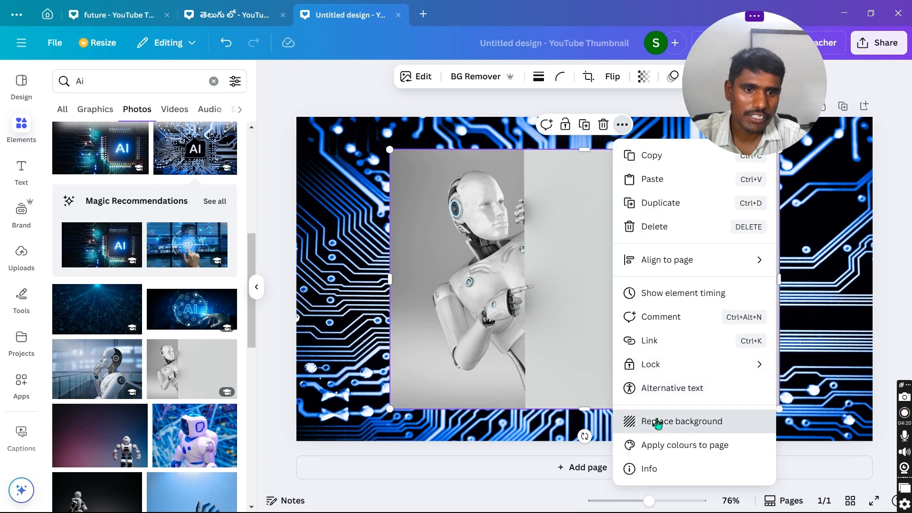
click(657, 420)
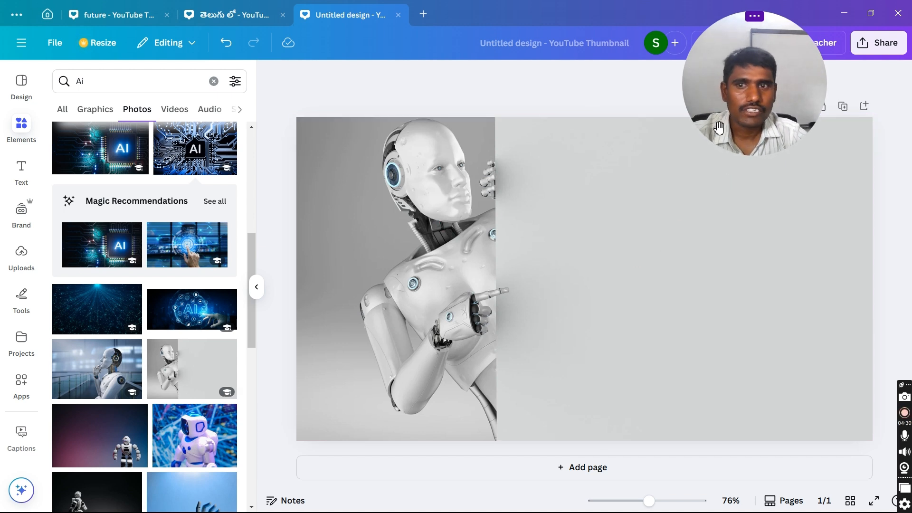
Add a heading to the page that reads "Future Of AI in India"
click(23, 181)
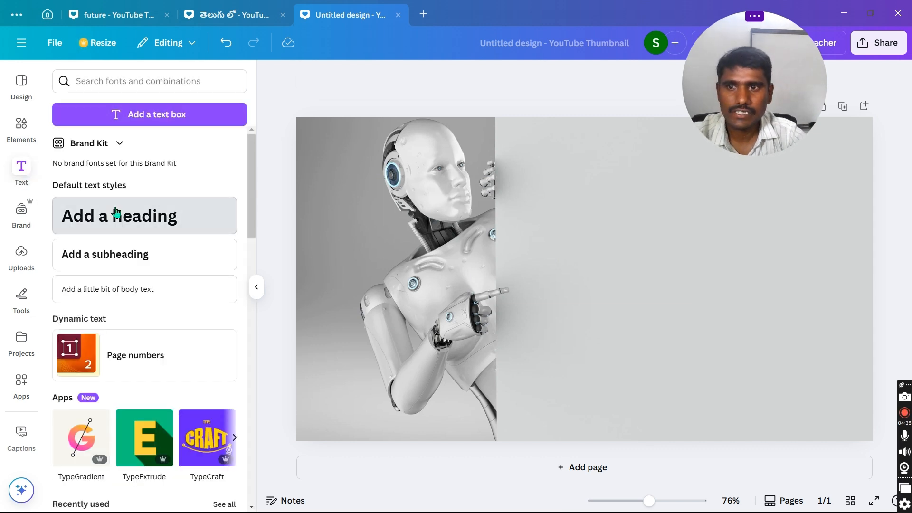
click(115, 212)
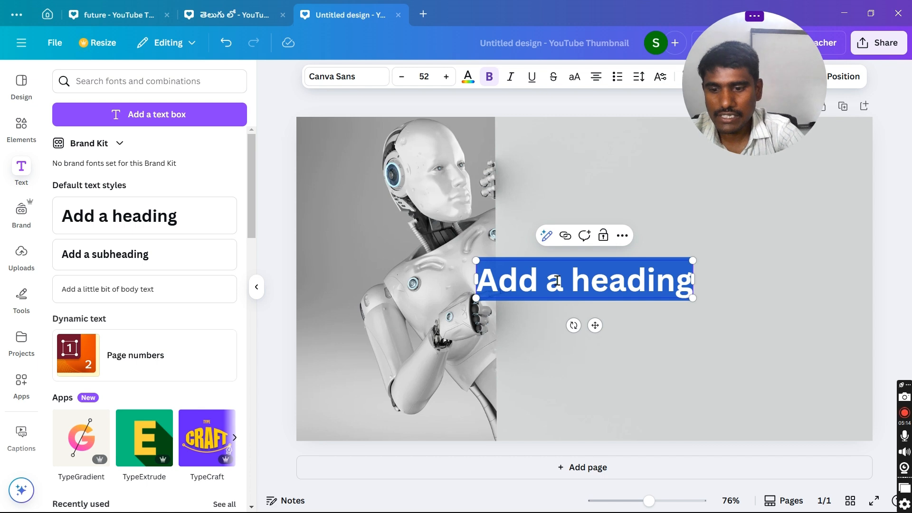
text(T)
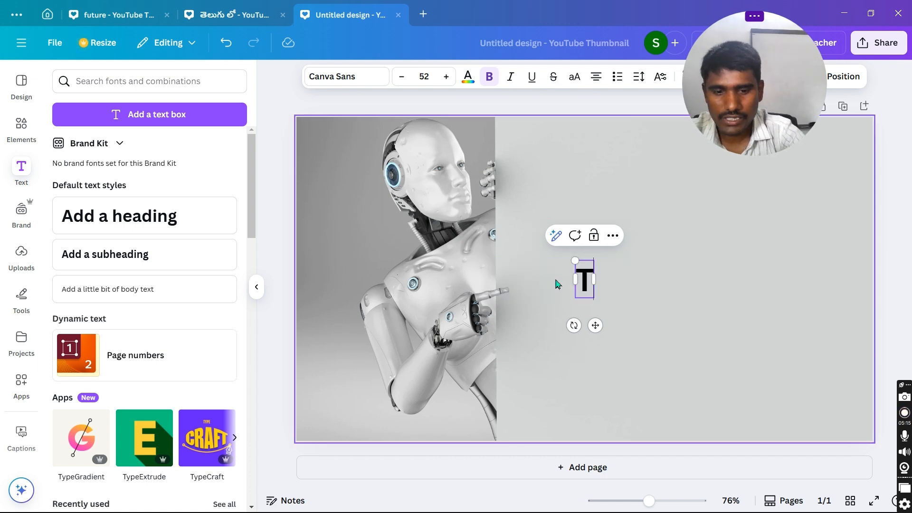
key(BackSpace)
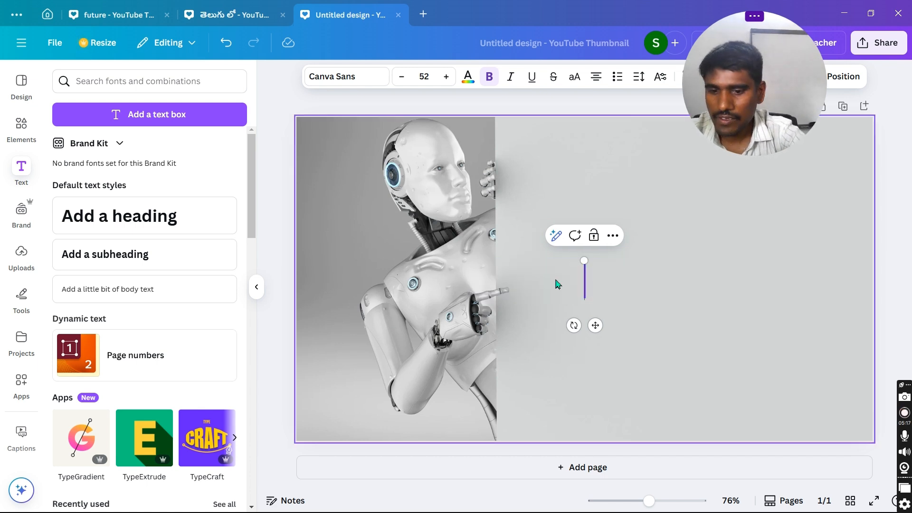
text(F)
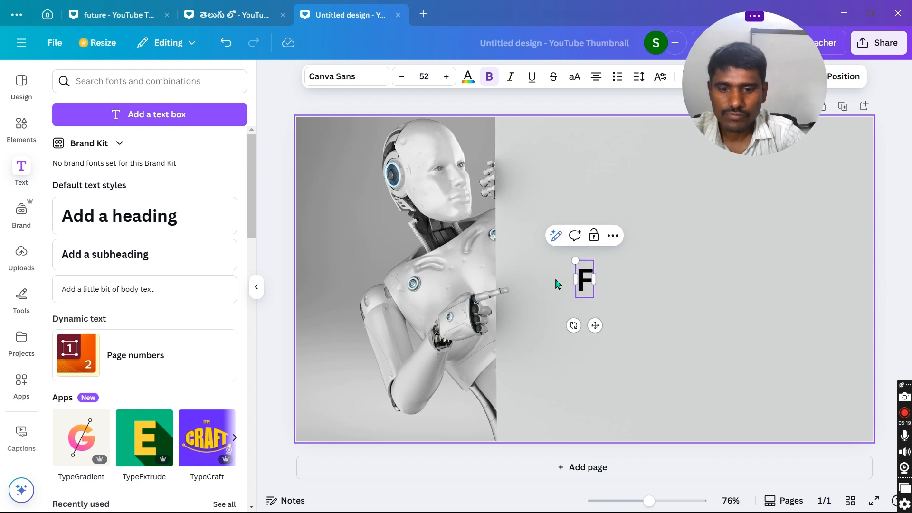
text(u)
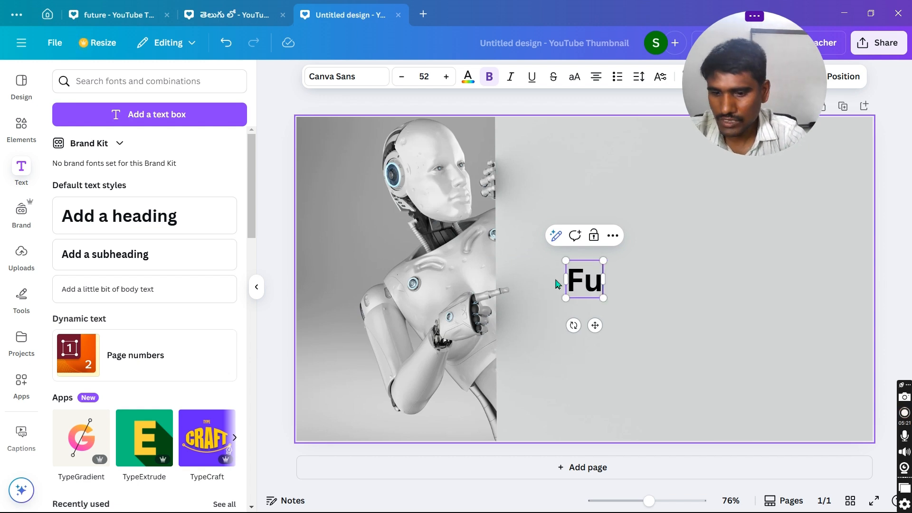
text(ture)
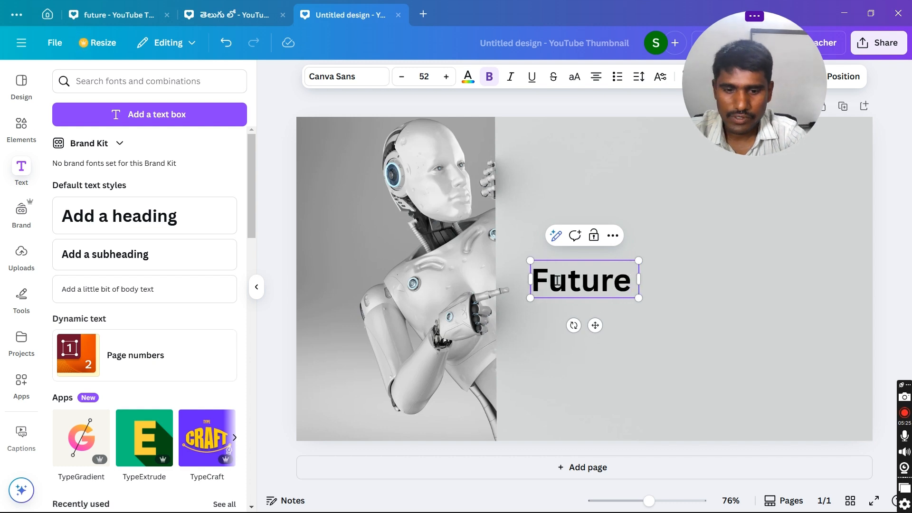
text( of)
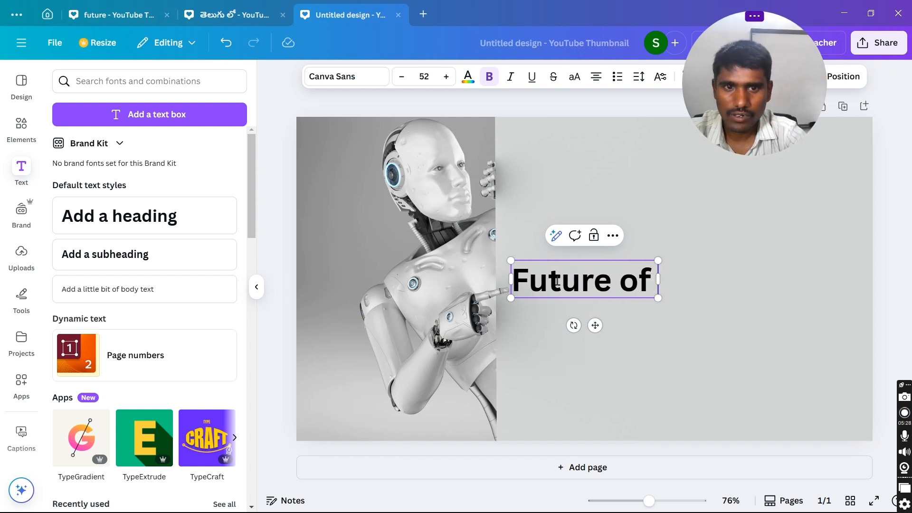
key(BackSpace)
key(BackSpace)
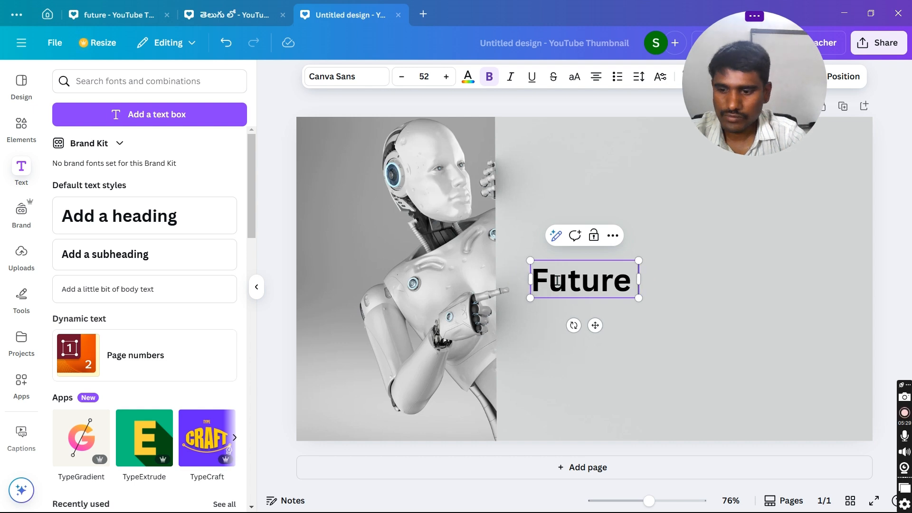
text(Of)
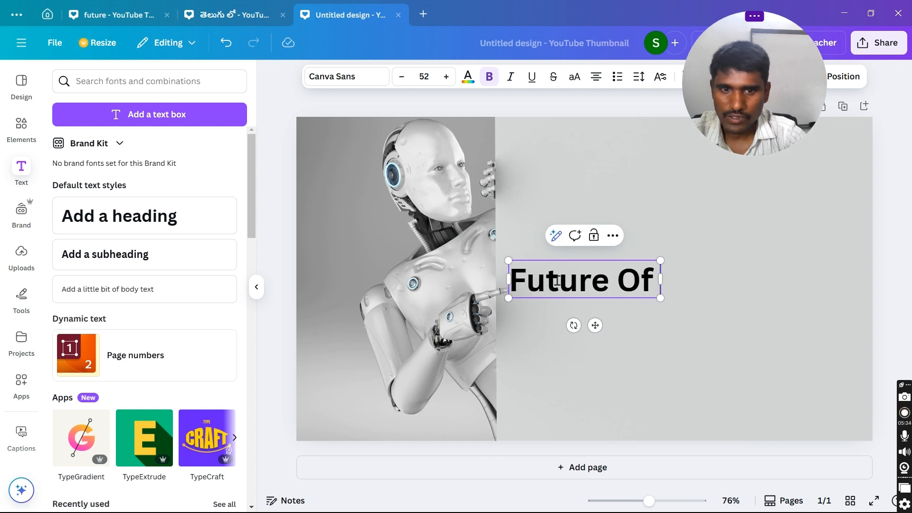
text( AI)
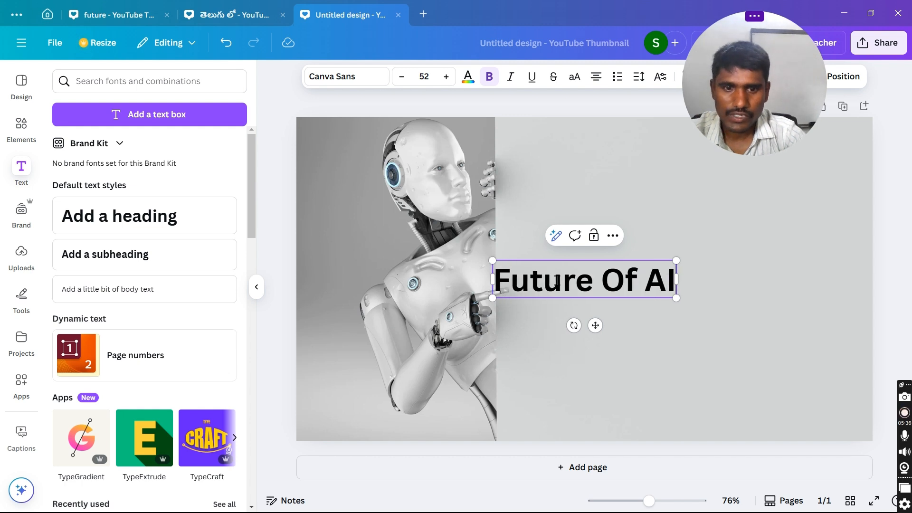
text( i)
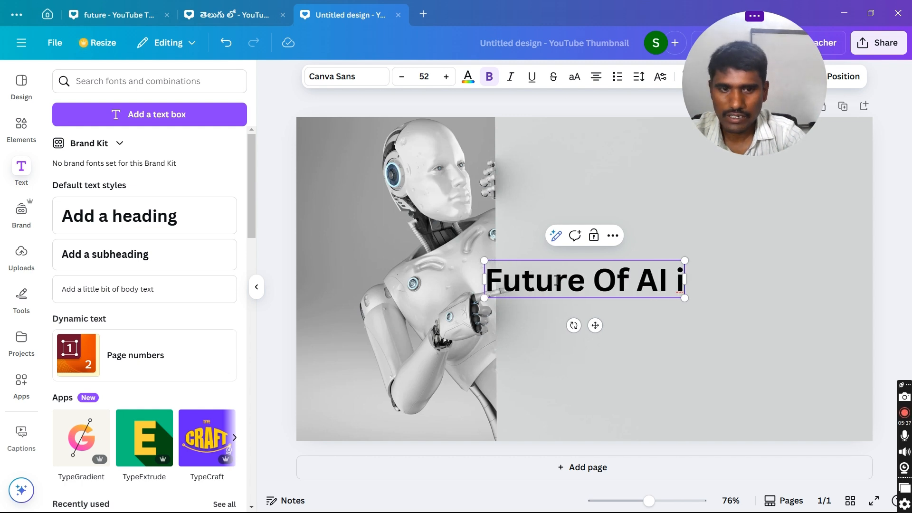
text(n)
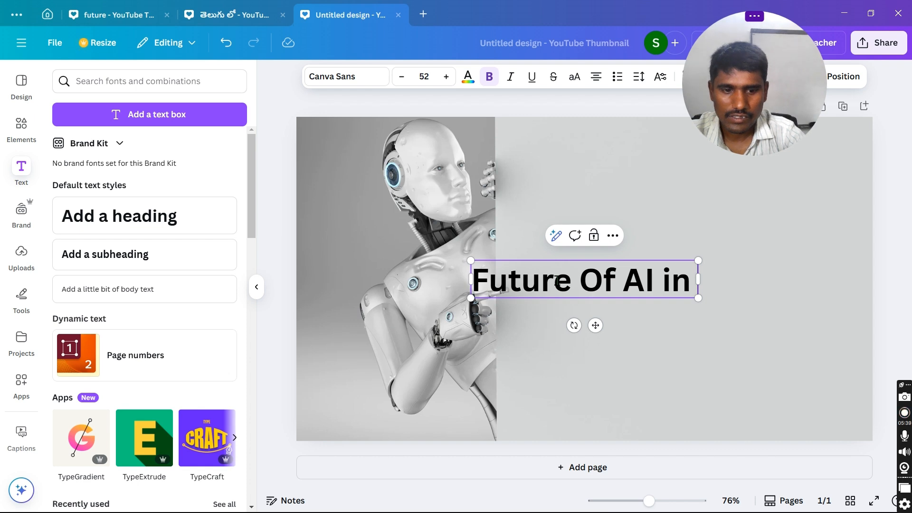
key(BackSpace)
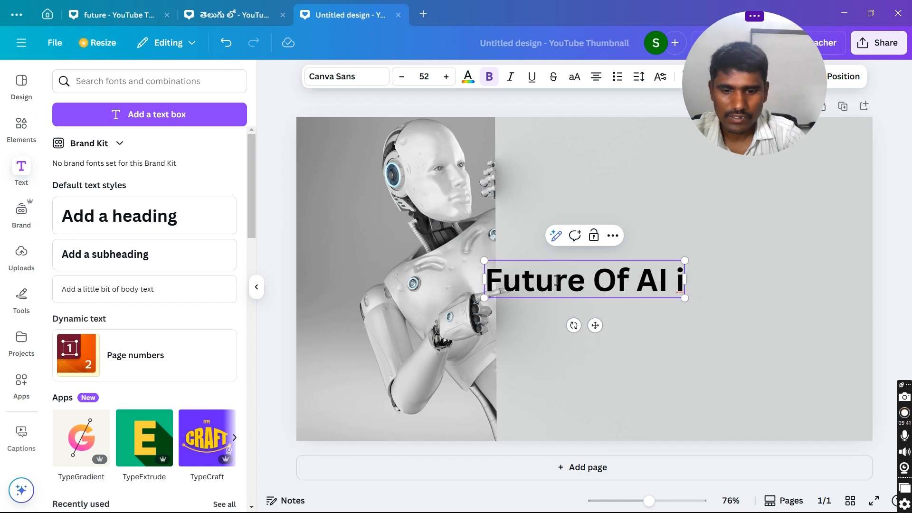
text(n)
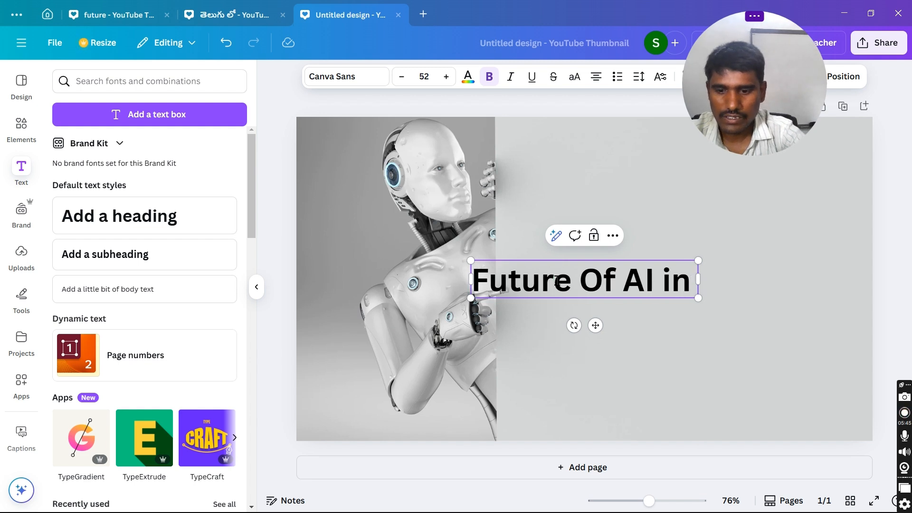
text( In)
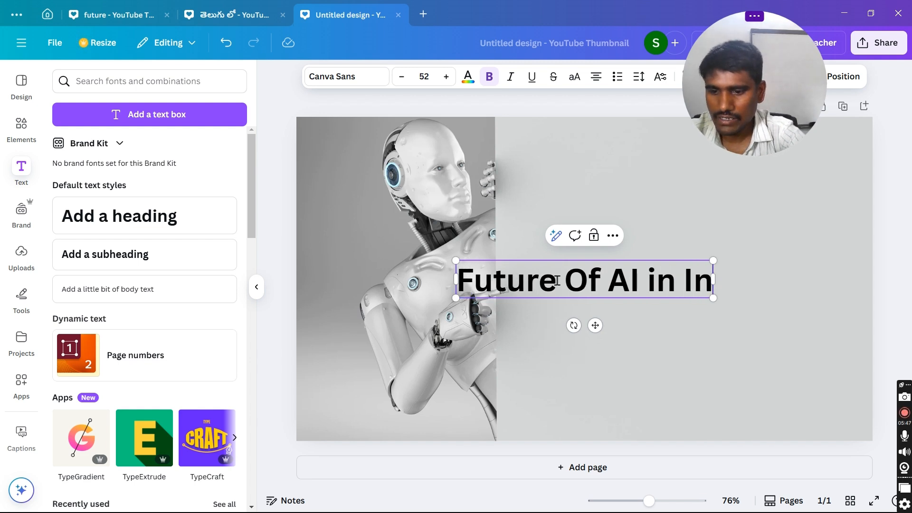
text(dia)
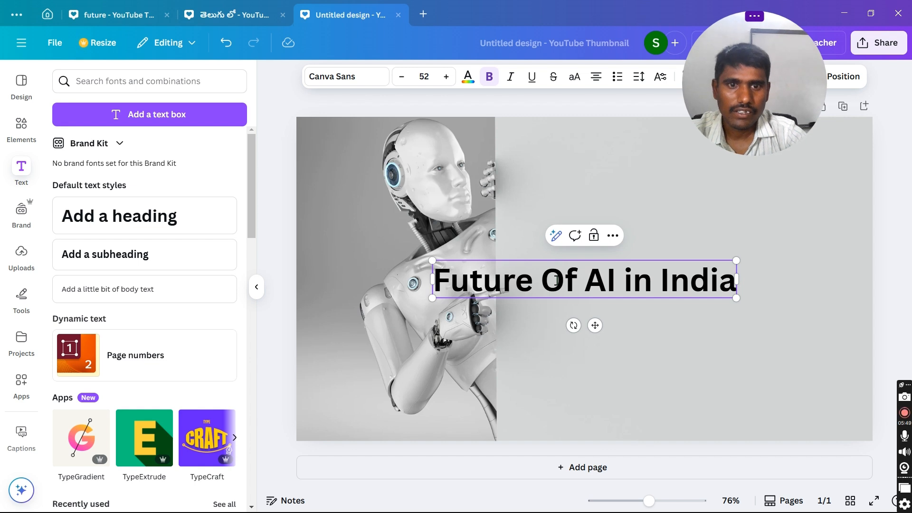
Change "Of" in the heading to lowercase so it reads "Future of AI in India"
click(567, 283)
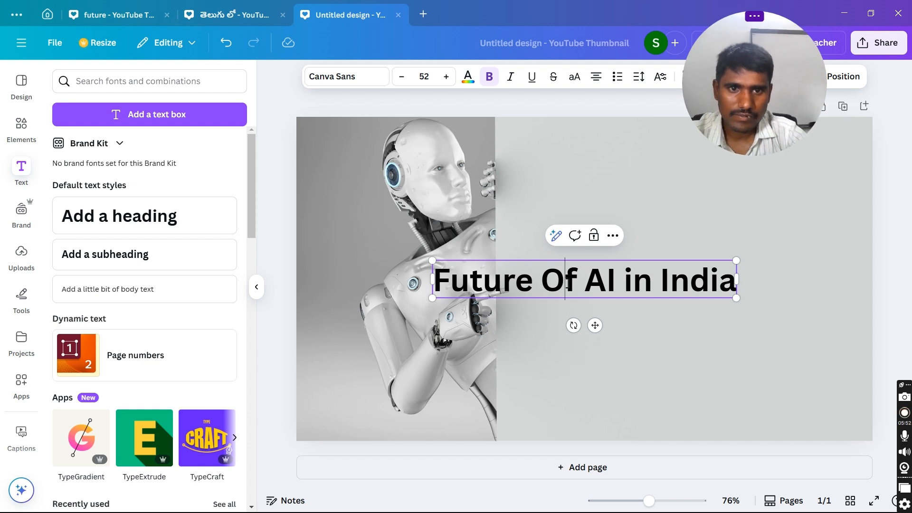
key(BackSpace)
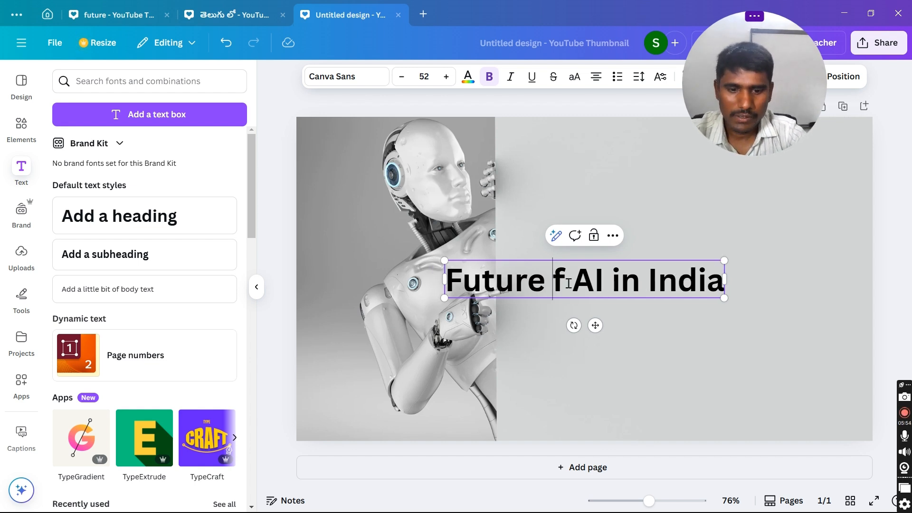
text(of)
click(629, 346)
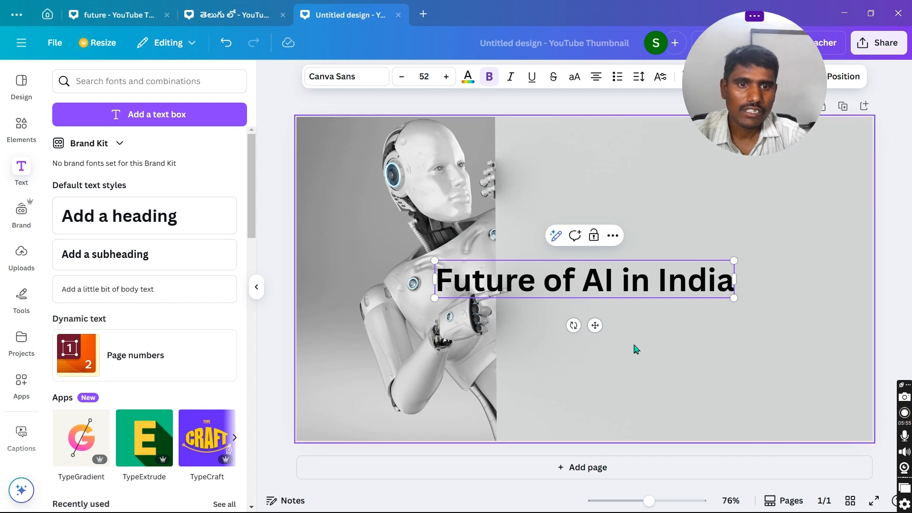
Move the heading onto the upper part of the blank grey wall, beside the robot's head
click(625, 282)
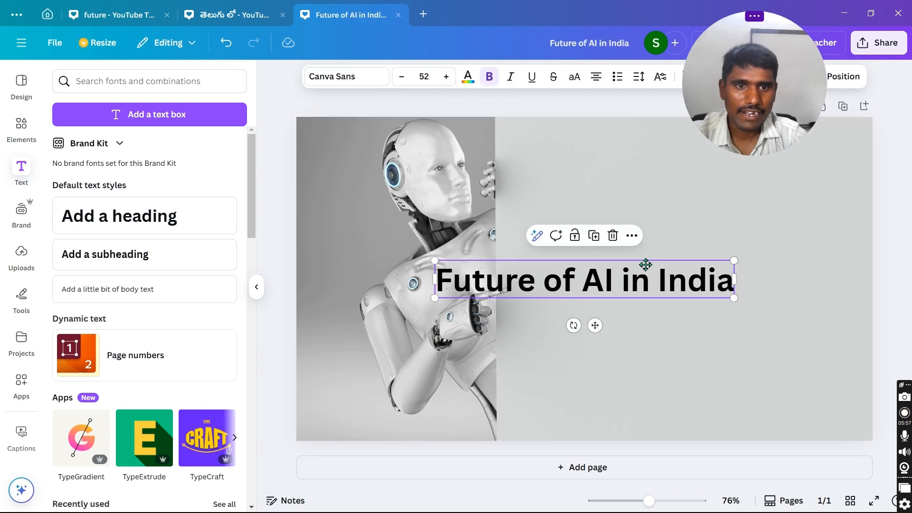
drag(645, 265, 692, 165)
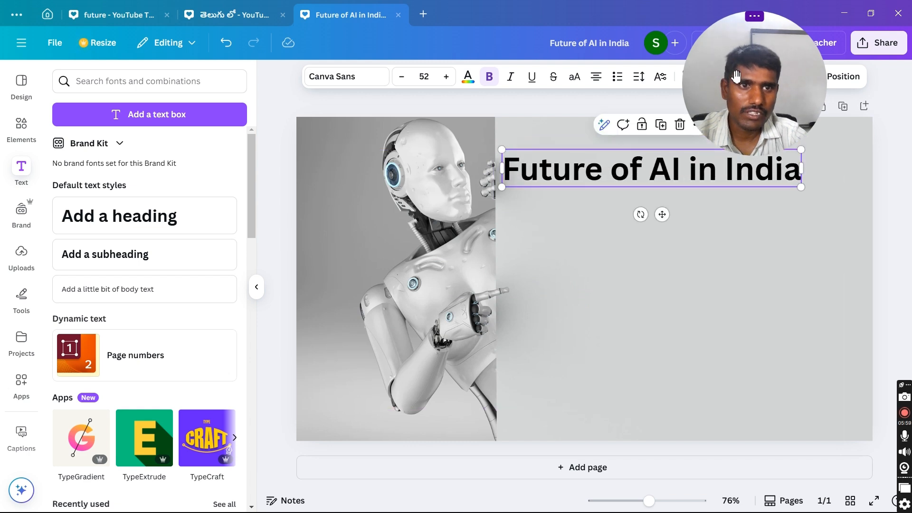
drag(736, 77, 333, 309)
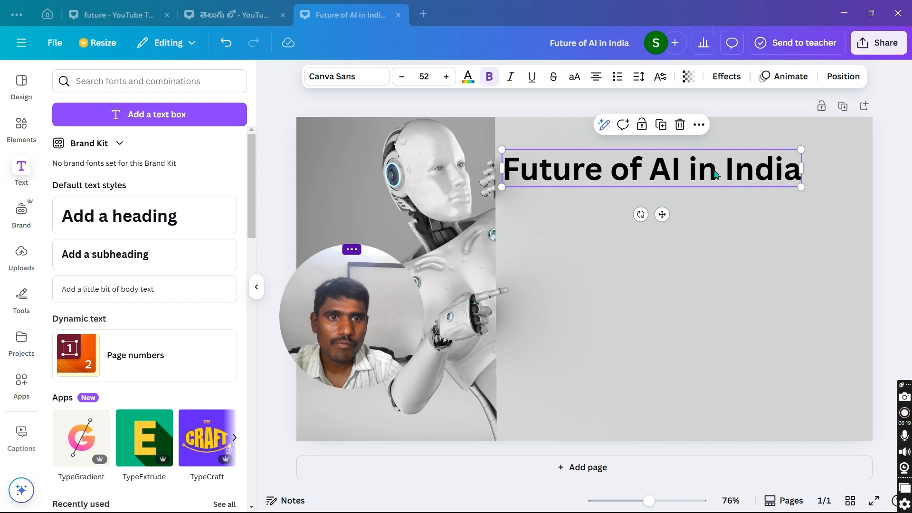
Add a subheading directly below the heading with the text "inTelugu"
click(162, 255)
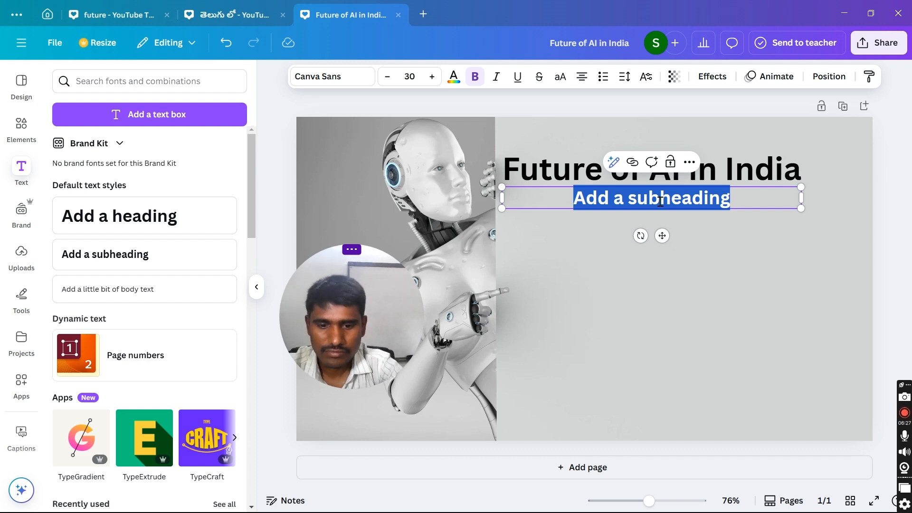
key(BackSpace)
text(in)
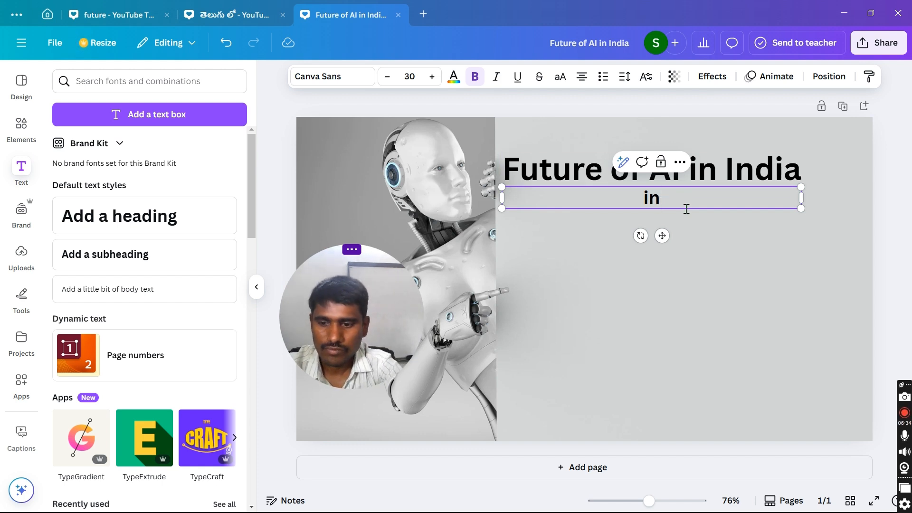
text(Te)
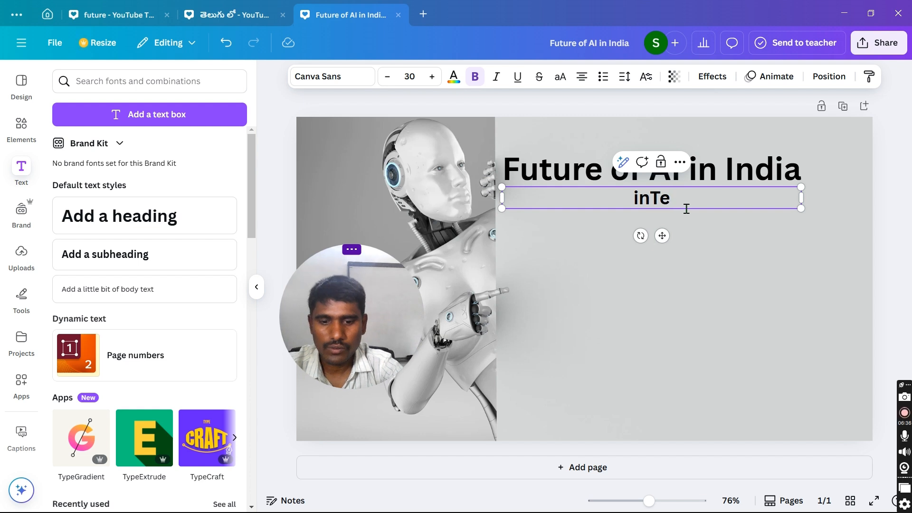
text(lugu)
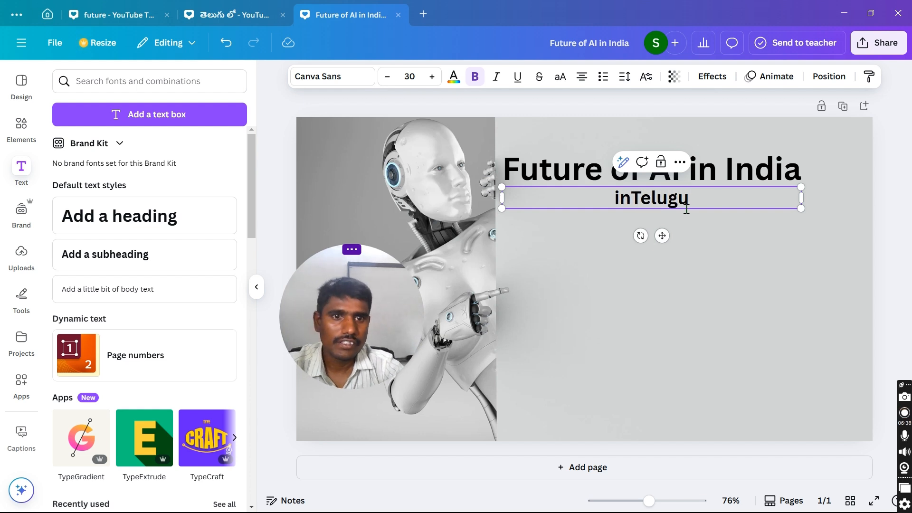
click(726, 267)
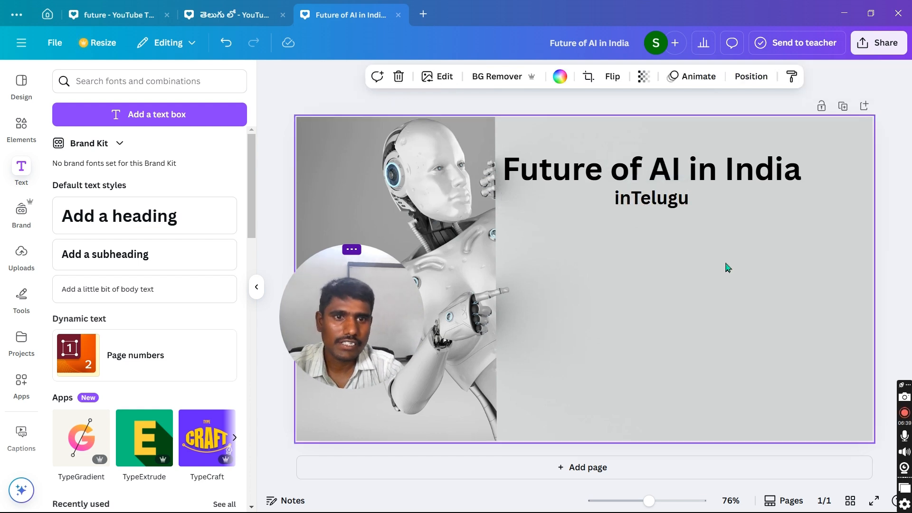
Insert the missing space in the subheading so it reads "in Telugu"
click(667, 206)
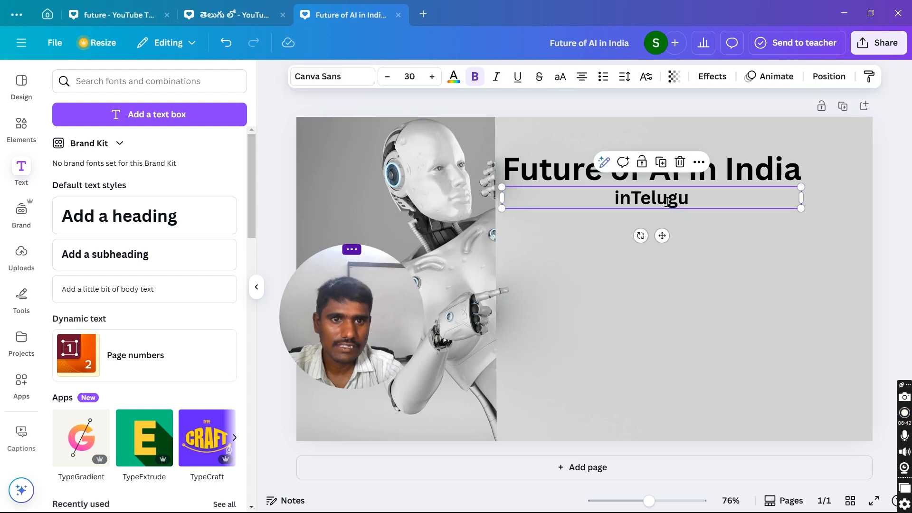
click(668, 201)
key(Right)
key(Right)
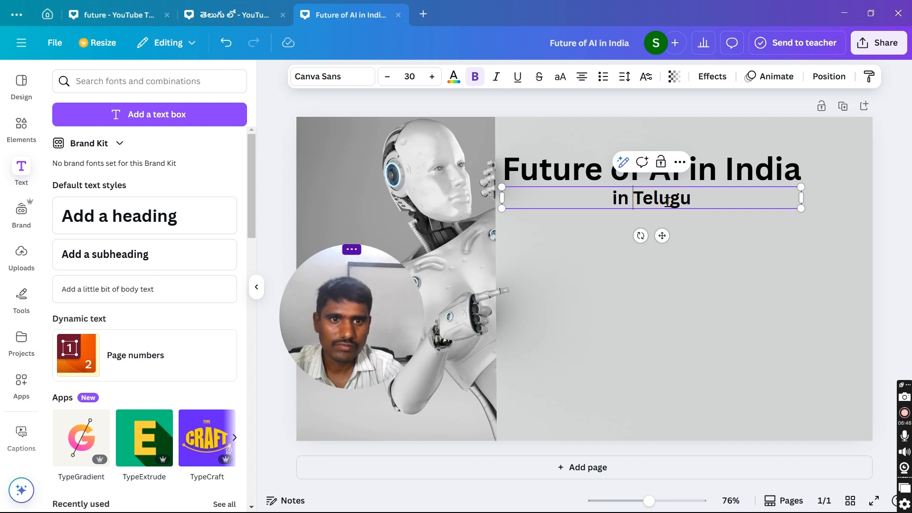
click(667, 202)
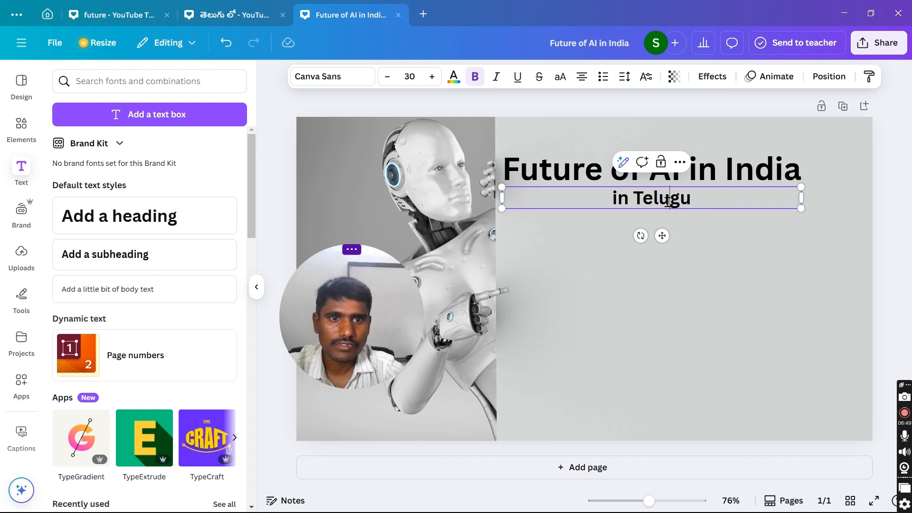
Add a second heading to the thumbnail with the text "Exclusive Discussion"
click(556, 238)
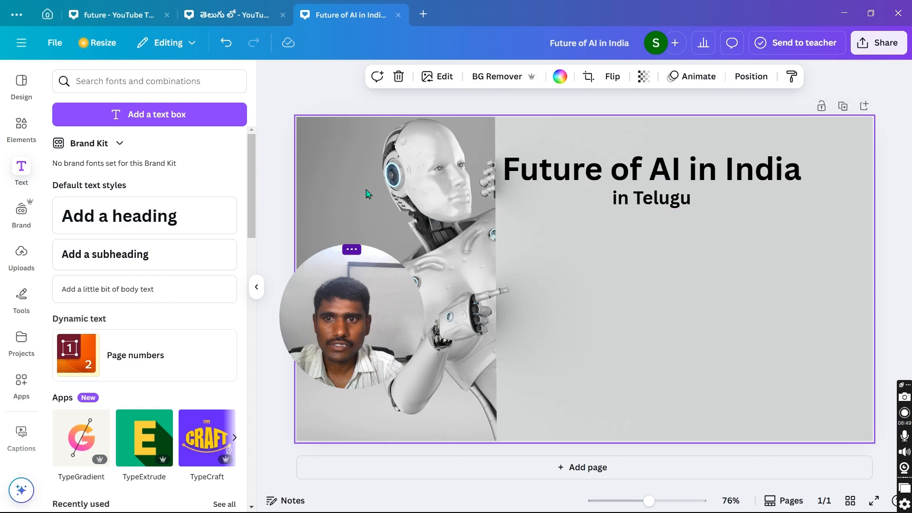
click(204, 225)
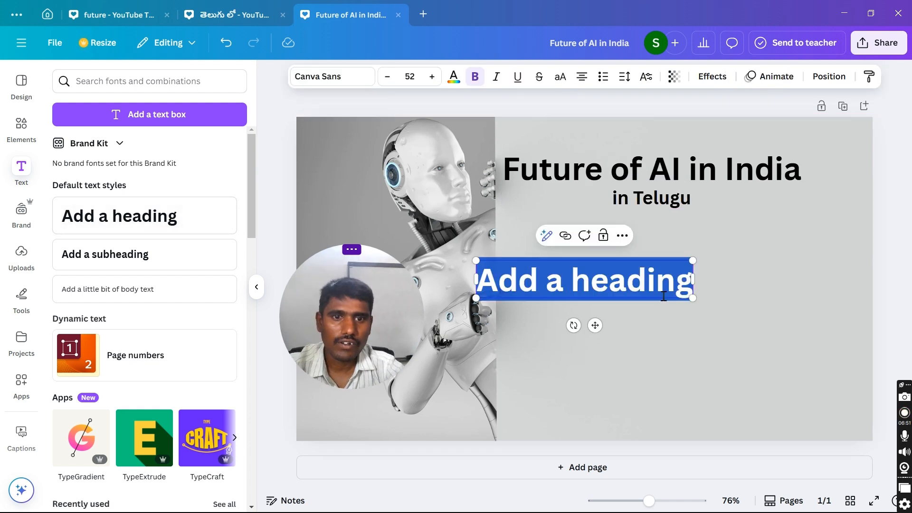
text(E)
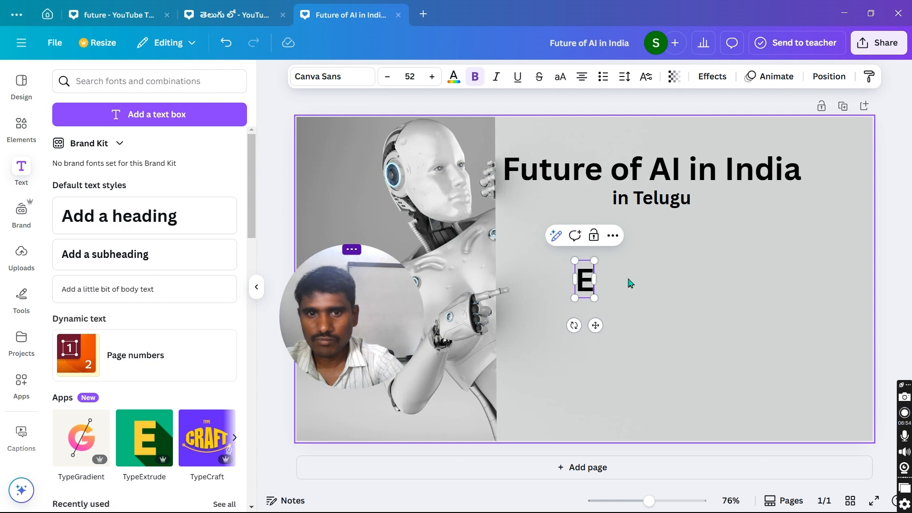
text(x)
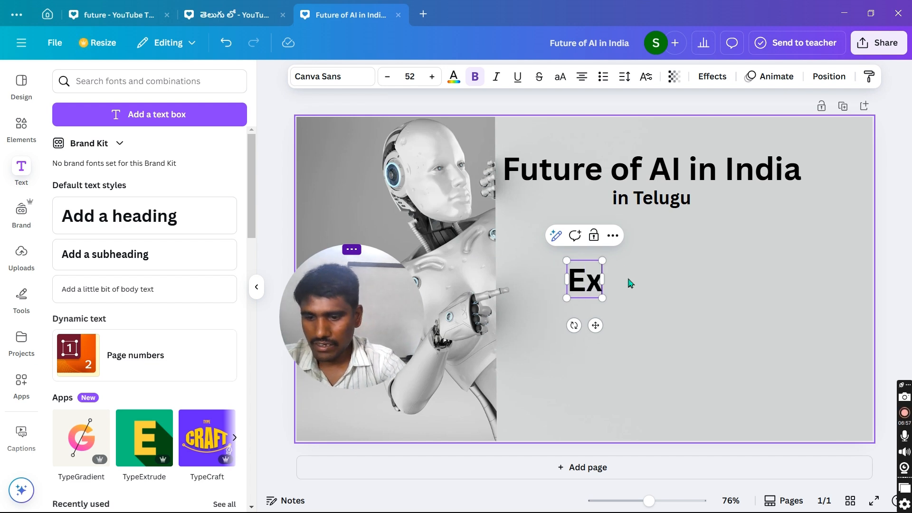
text(clu)
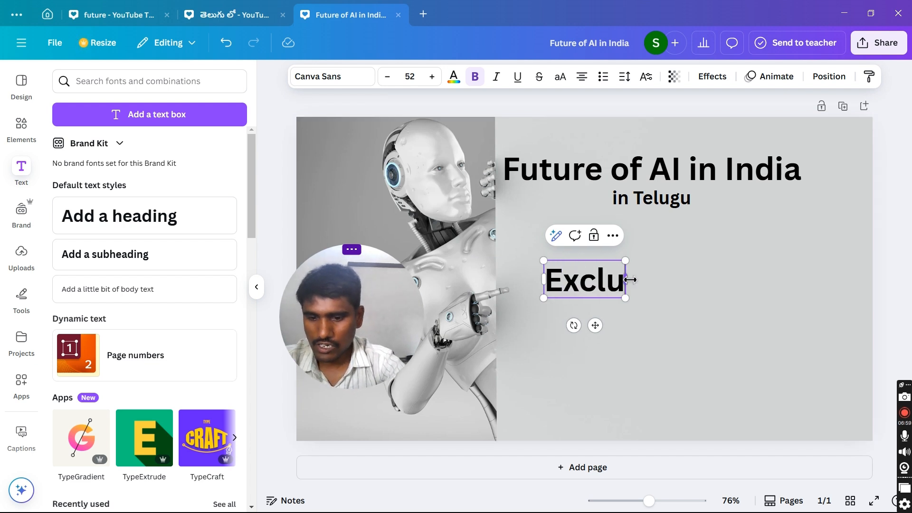
text(s)
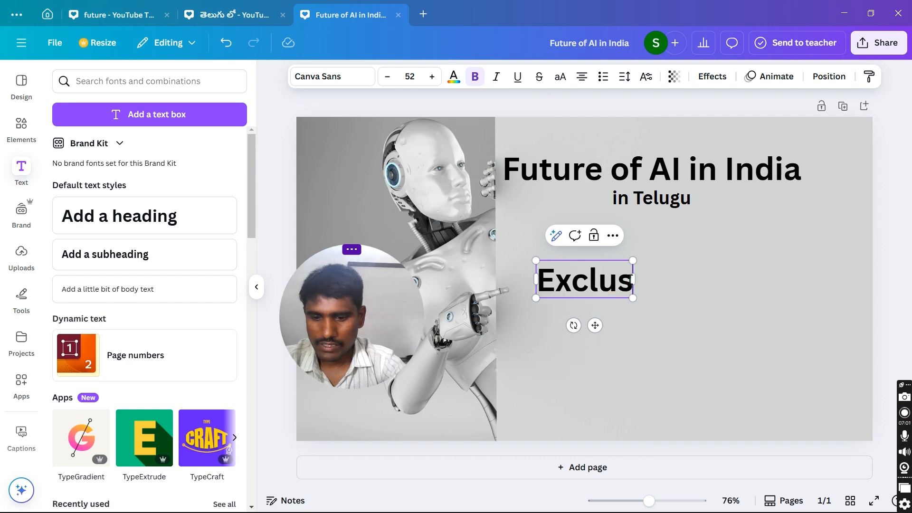
text(ive)
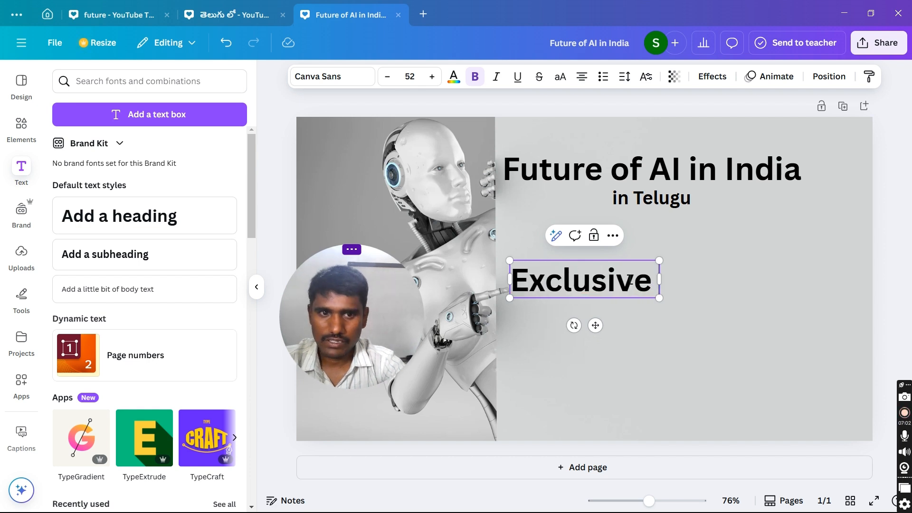
text( D)
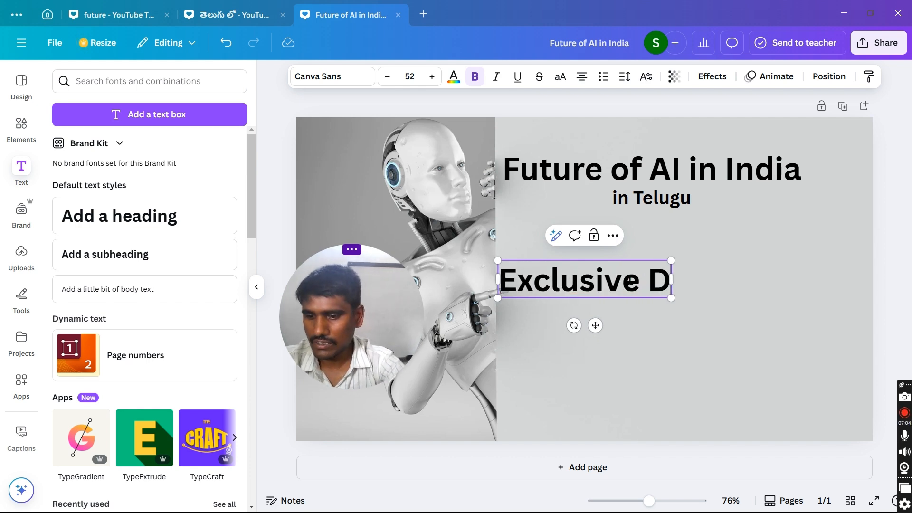
text(i)
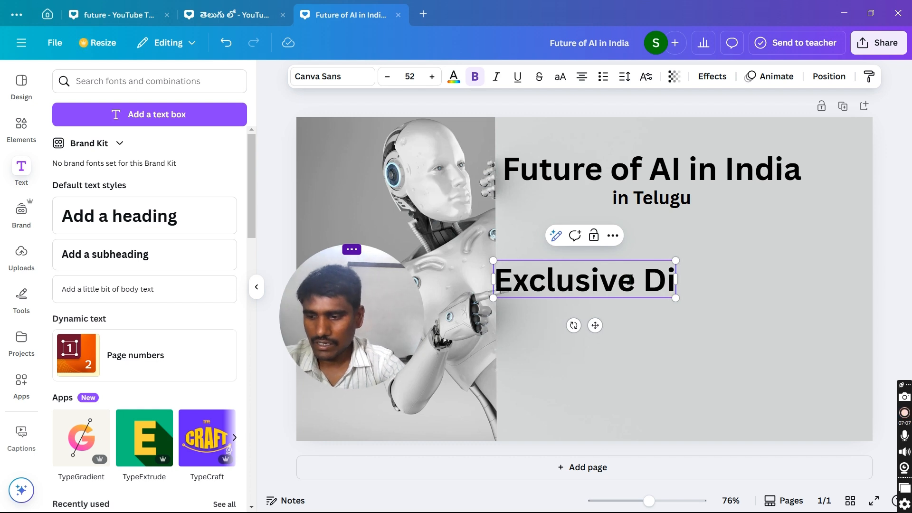
text(sc)
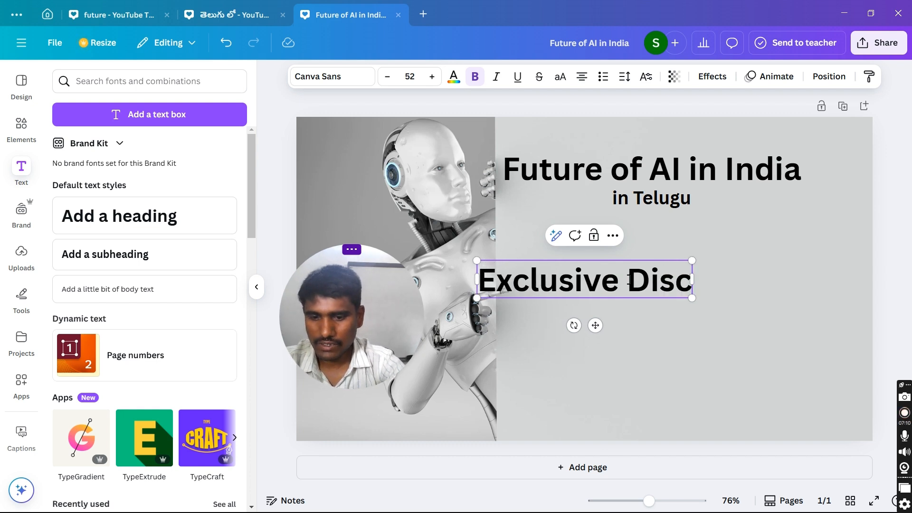
text(ussion)
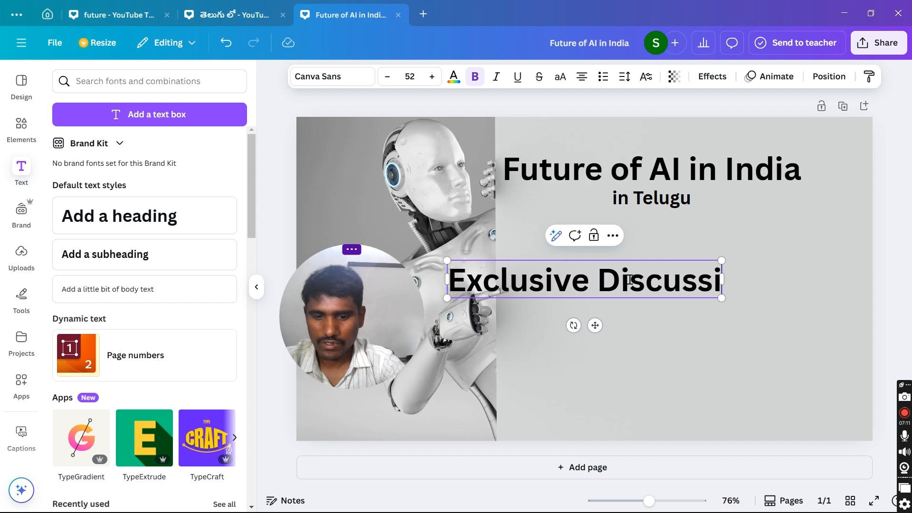
click(681, 347)
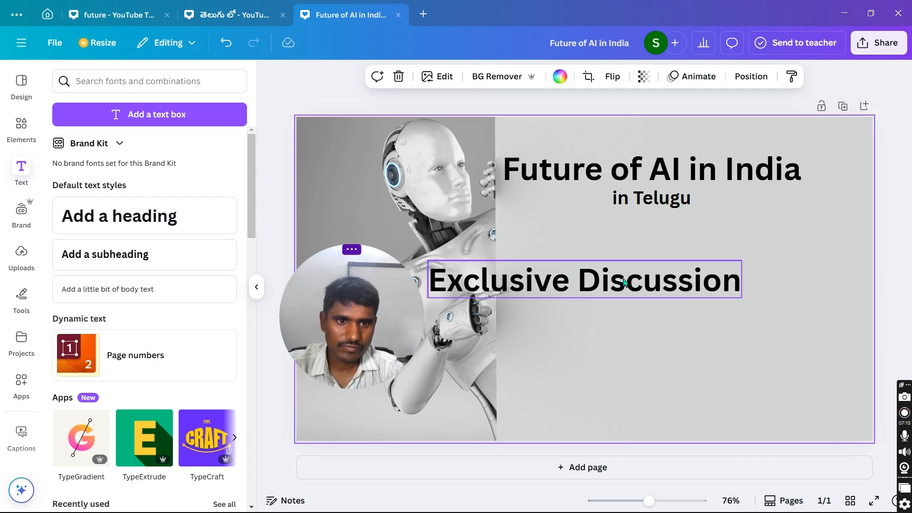
Space out the three text lines on the grey wall, with "Exclusive Discussion" lowest, "in Telugu" mid-height and the main heading slightly lower than before
drag(623, 282, 721, 332)
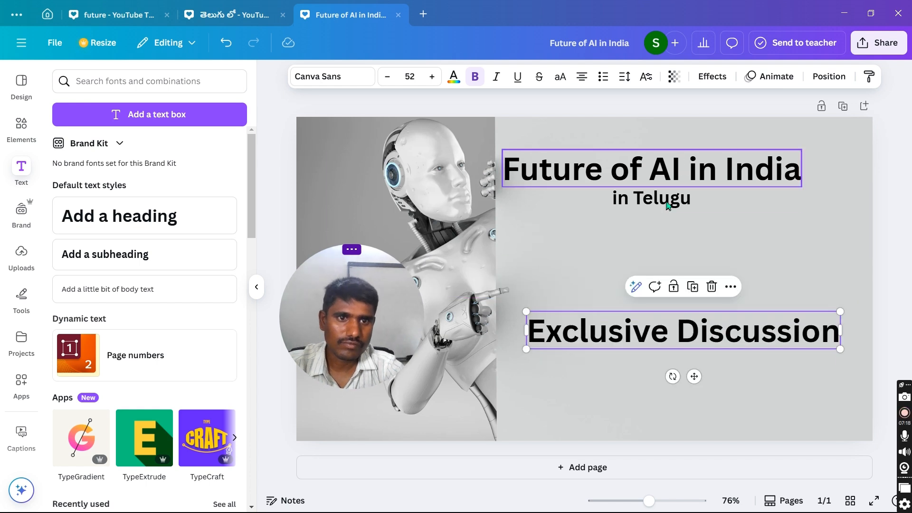
drag(667, 205, 671, 247)
click(669, 176)
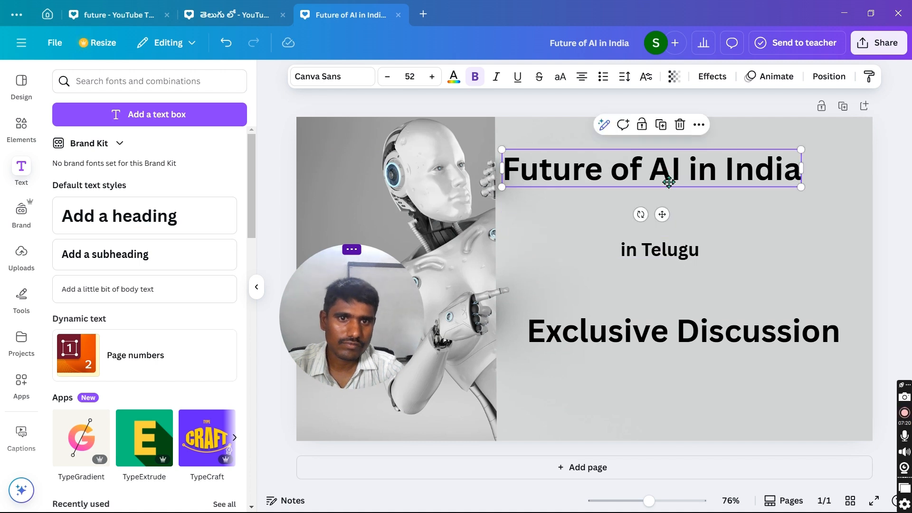
drag(668, 182, 670, 201)
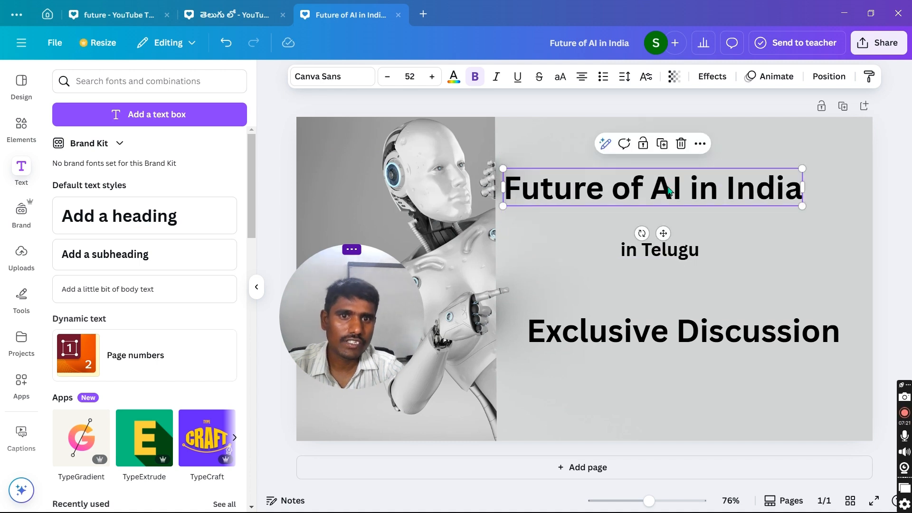
click(485, 98)
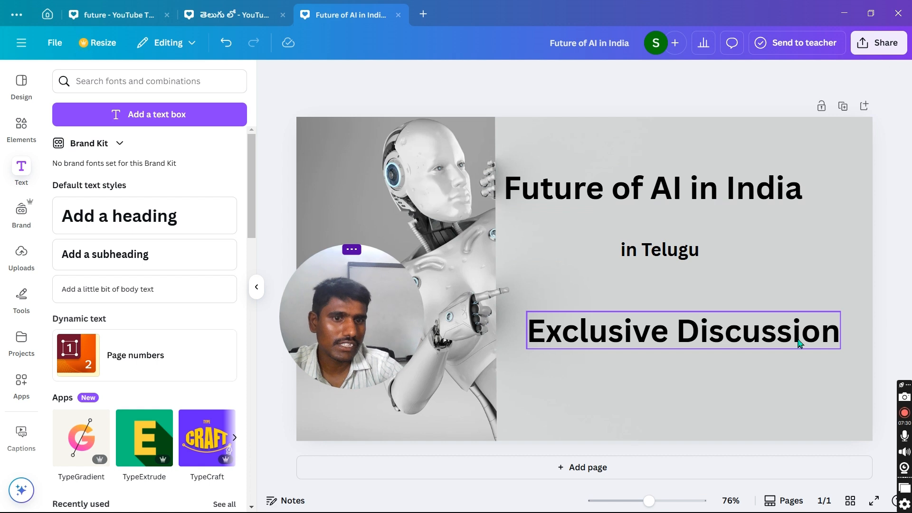
Delete the word "Telugu" from the subheading, keeping "in" and the space after it
click(675, 248)
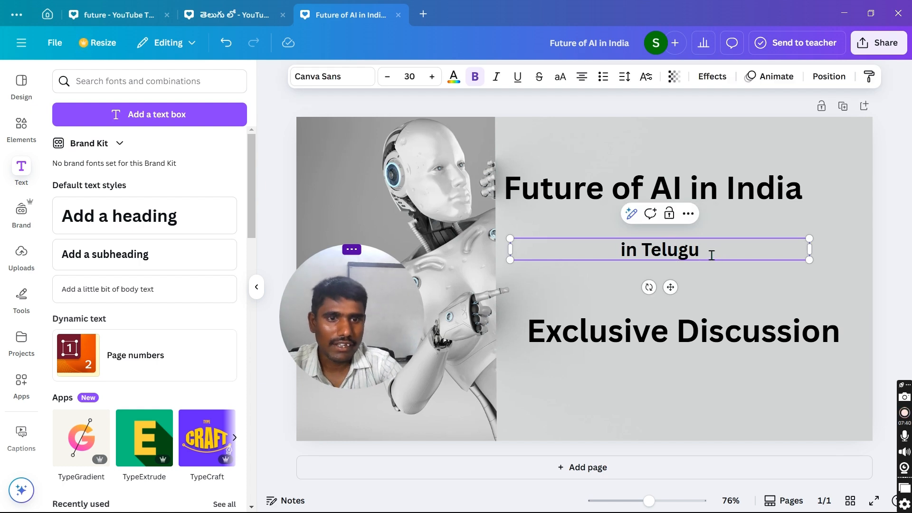
key(BackSpace)
key(BackSpace)
key(BackSpace)
key(BackSpace)
key(BackSpace)
key(BackSpace)
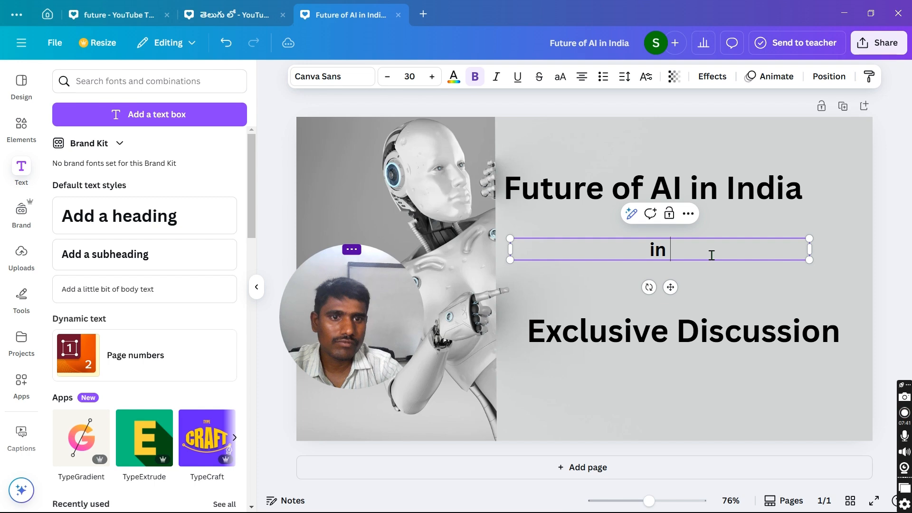
Copy the text "తెలుగు లో" from the online education design and paste it after "in" in the robot thumbnail's subheading
click(252, 14)
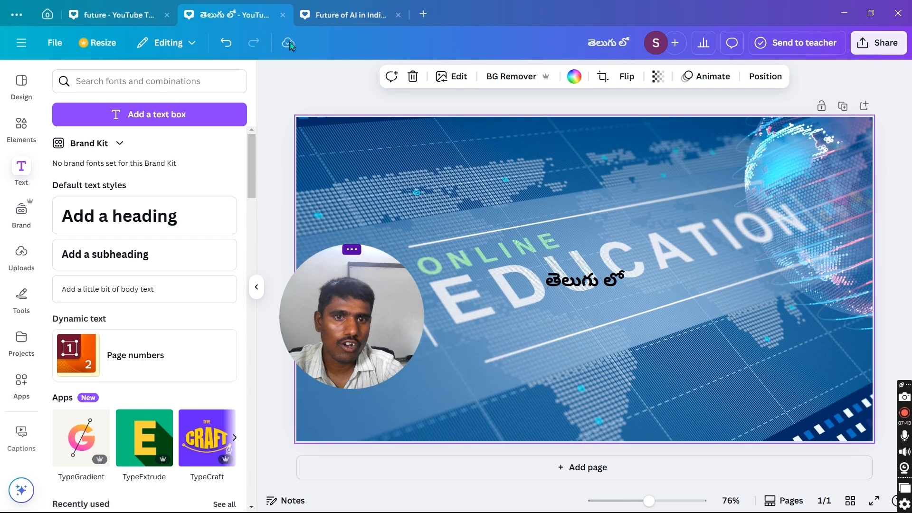
double_click(565, 282)
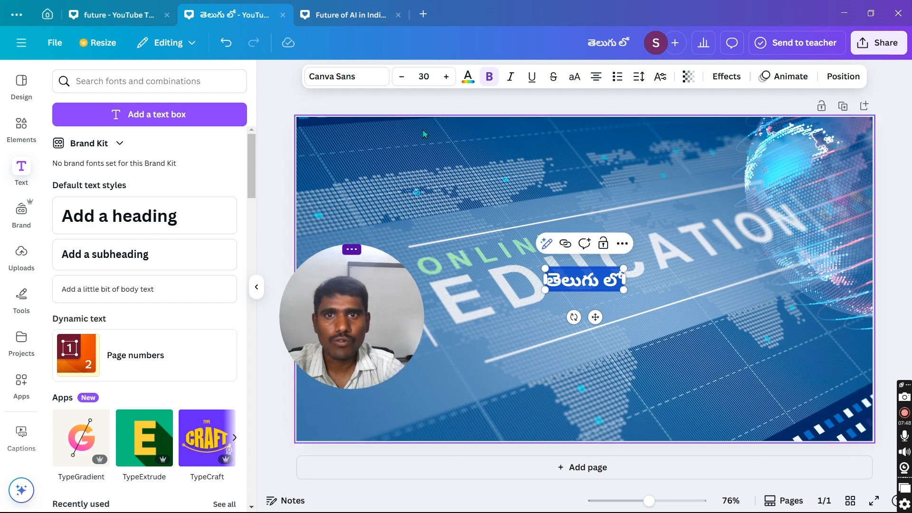
click(357, 7)
click(684, 249)
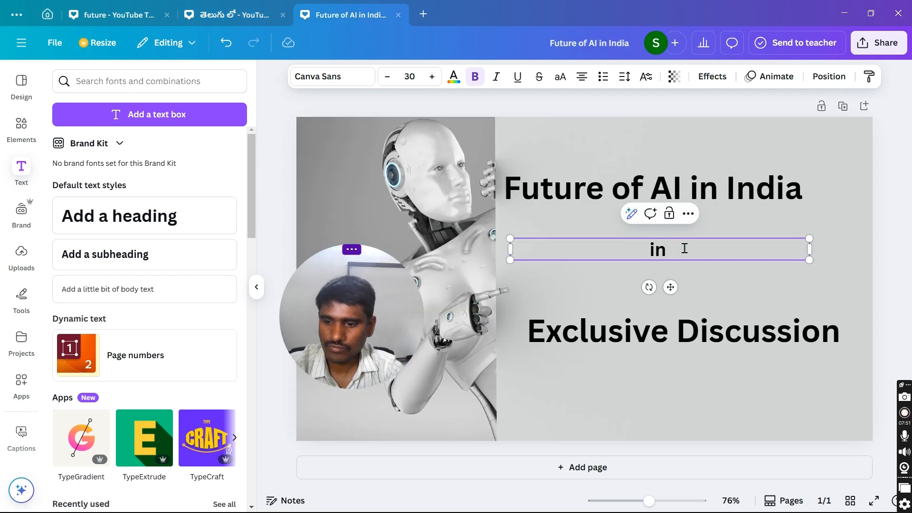
text(తెలుగులో)
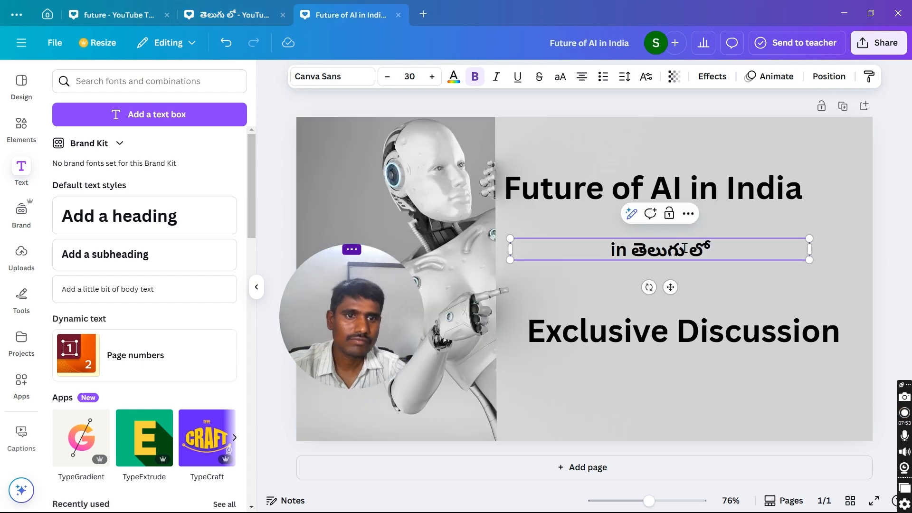
click(685, 249)
click(730, 292)
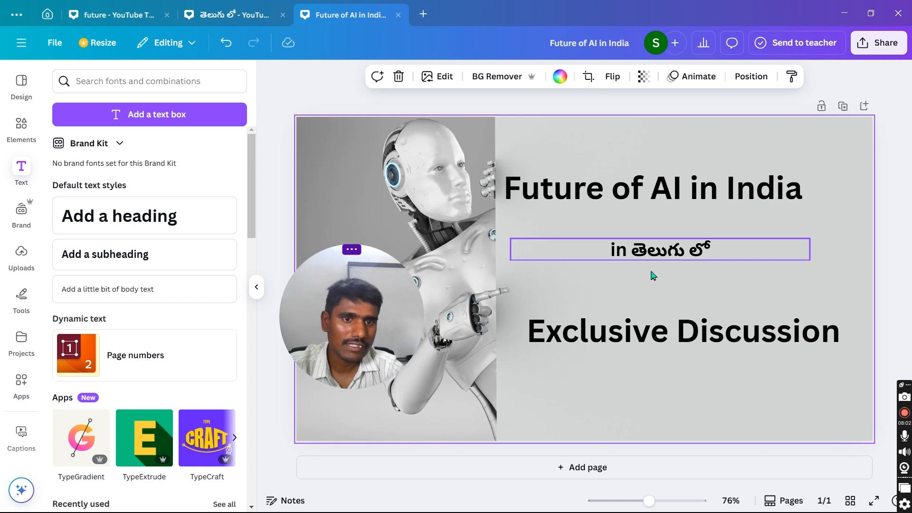
Remove "in" and the space after it from the subheading so it reads only "తెలుగు లో"
click(628, 246)
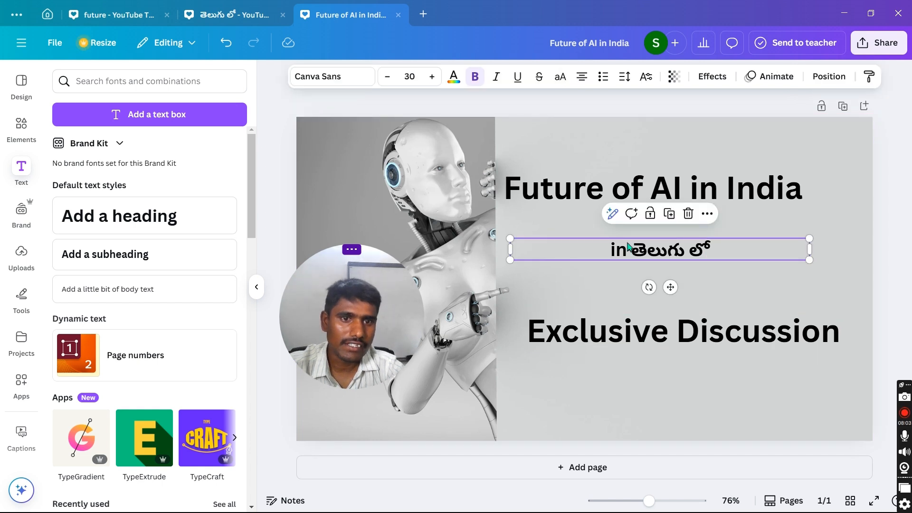
click(629, 253)
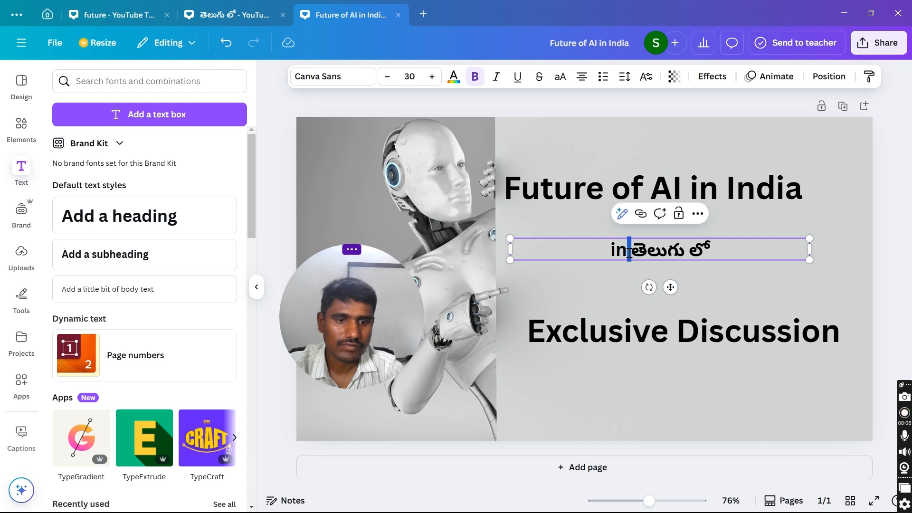
key(BackSpace)
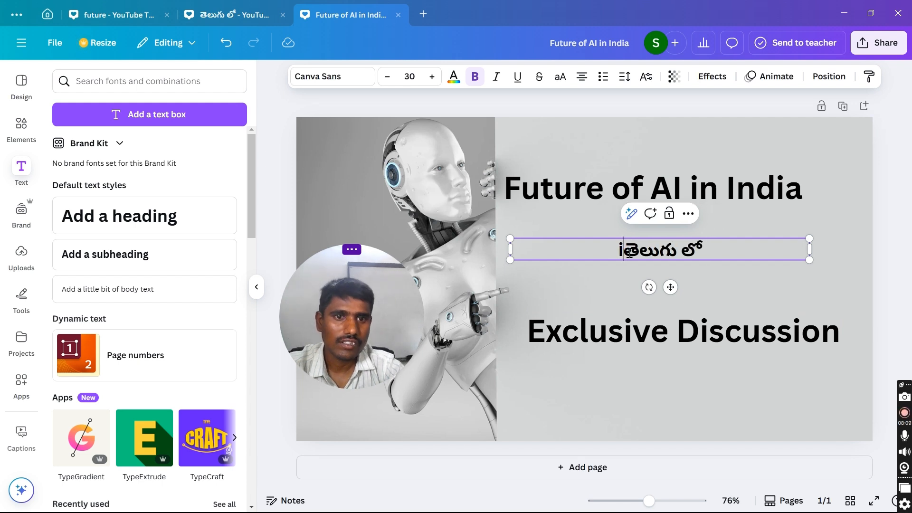
key(BackSpace)
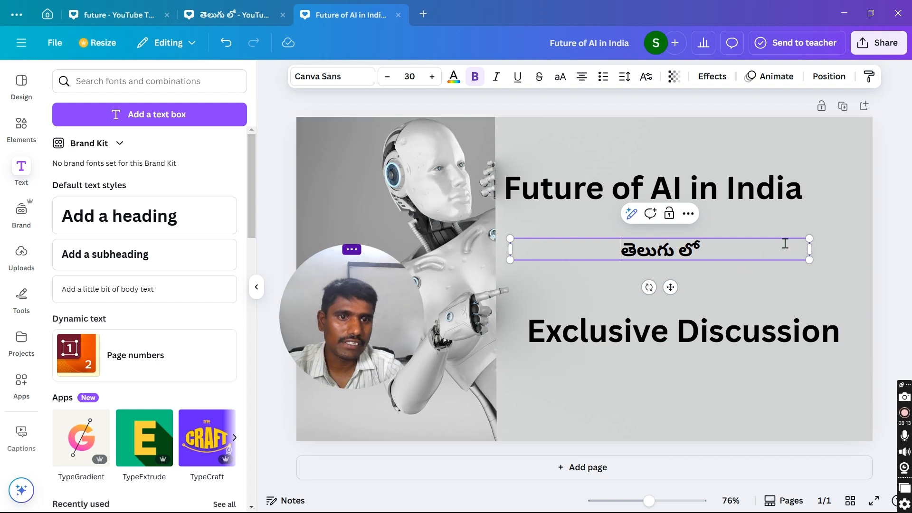
click(891, 227)
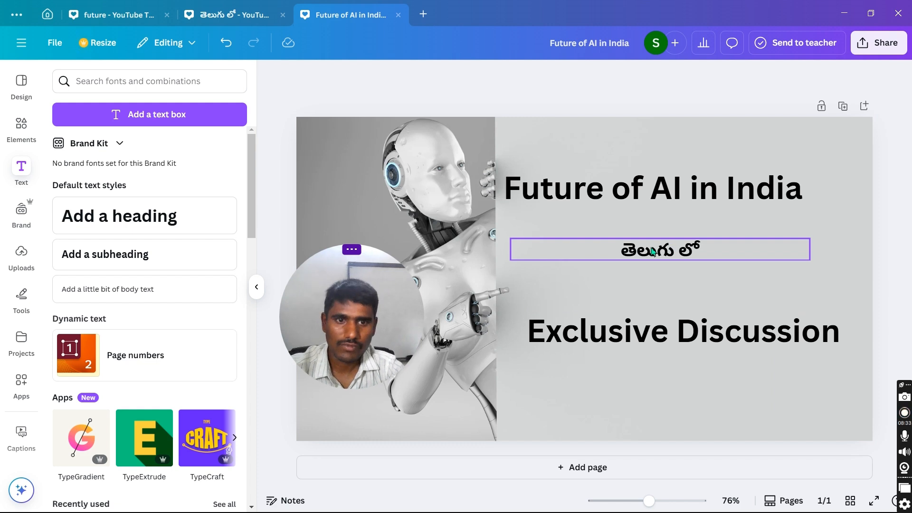
Change the text colour of the heading "Future of AI in India" to the bright red default solid colour
click(628, 194)
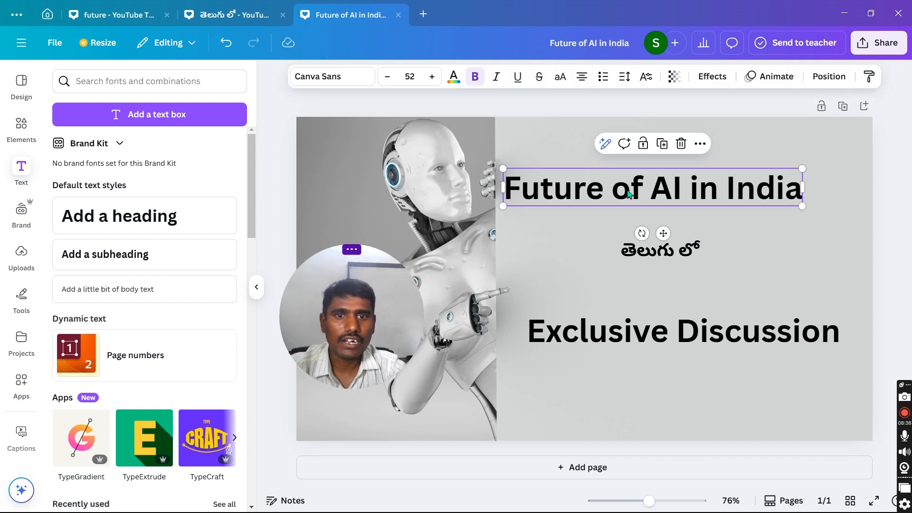
click(453, 81)
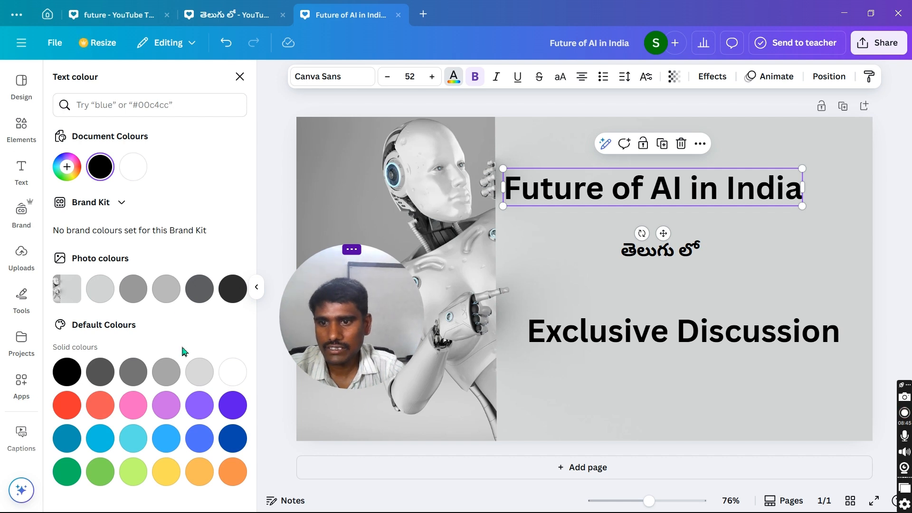
click(99, 407)
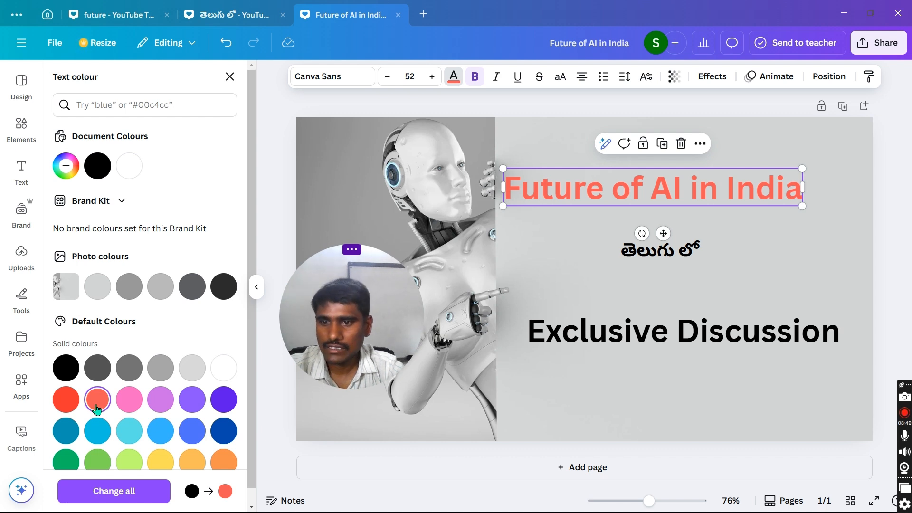
click(63, 407)
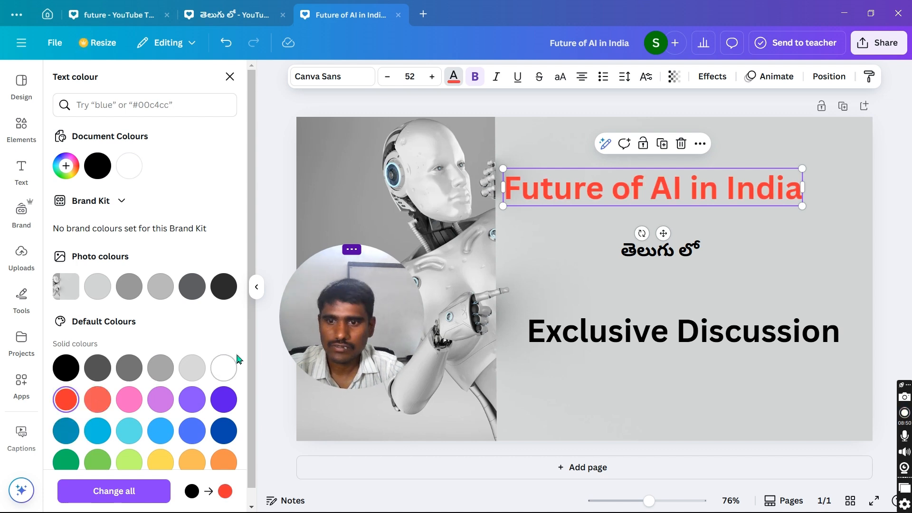